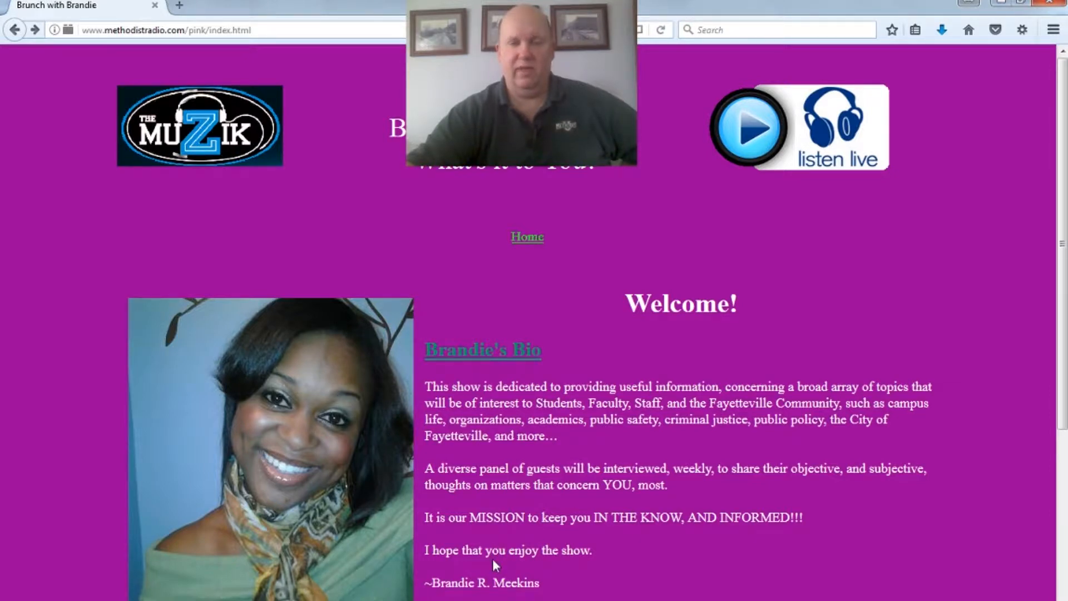
Look over the sample radio show web page, from its welcome text to the show archives.
{"action": "scroll", "coordinate": [575, 531], "scroll_direction": "down", "scroll_amount": 2}
{"action": "scroll", "coordinate": [573, 529], "scroll_direction": "down", "scroll_amount": 3}
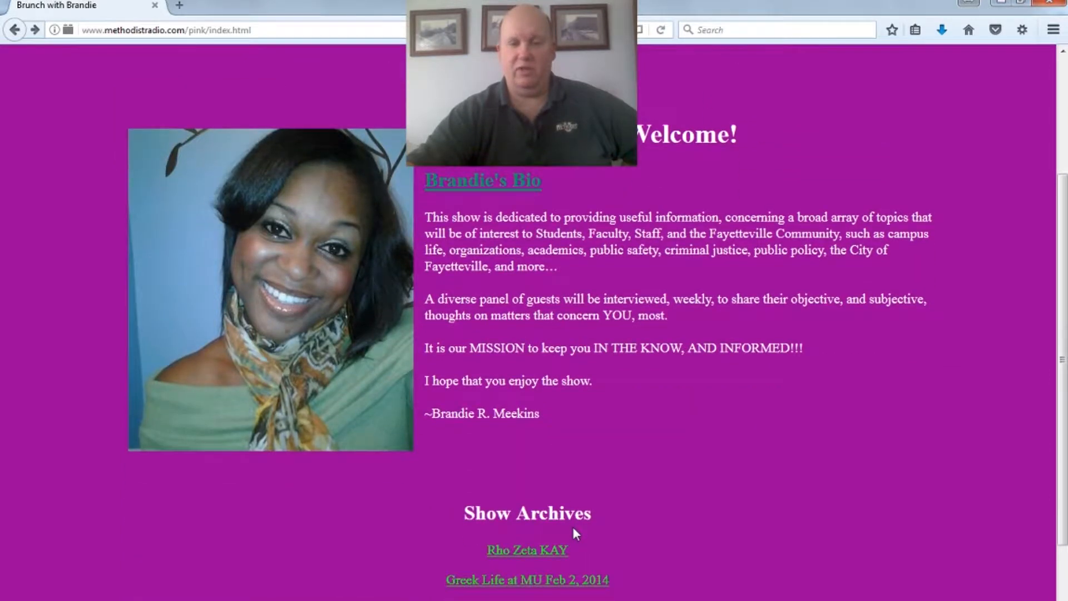
{"action": "scroll", "coordinate": [710, 449], "scroll_direction": "up", "scroll_amount": 3}
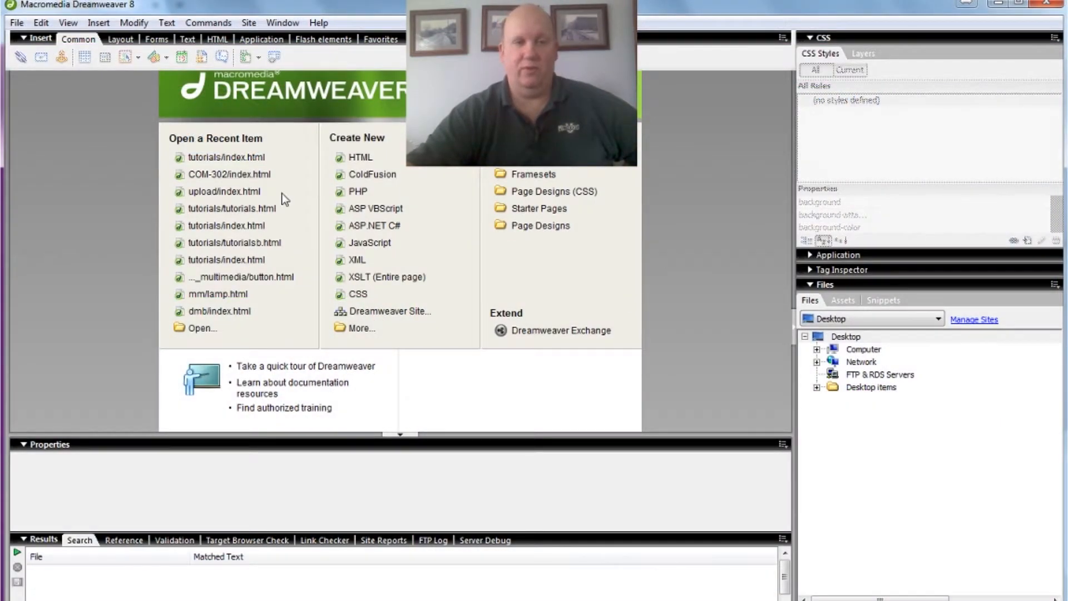
In Dreamweaver, open the recent file COM-302/index.html, check it in Design view and widen the document area.
{"action": "left_click", "coordinate": [240, 175]}
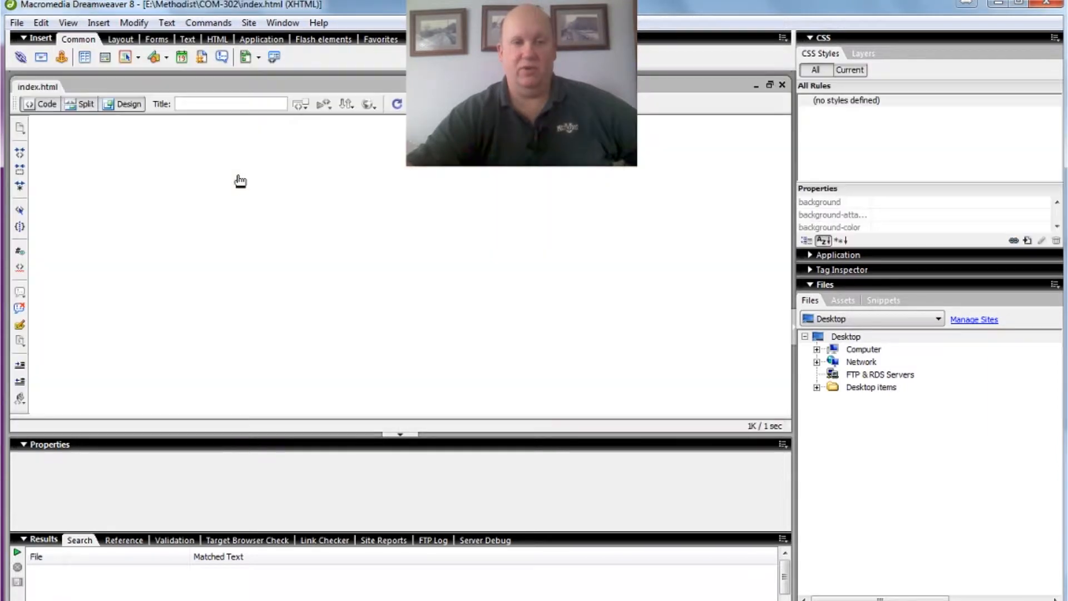
{"action": "left_click", "coordinate": [128, 106]}
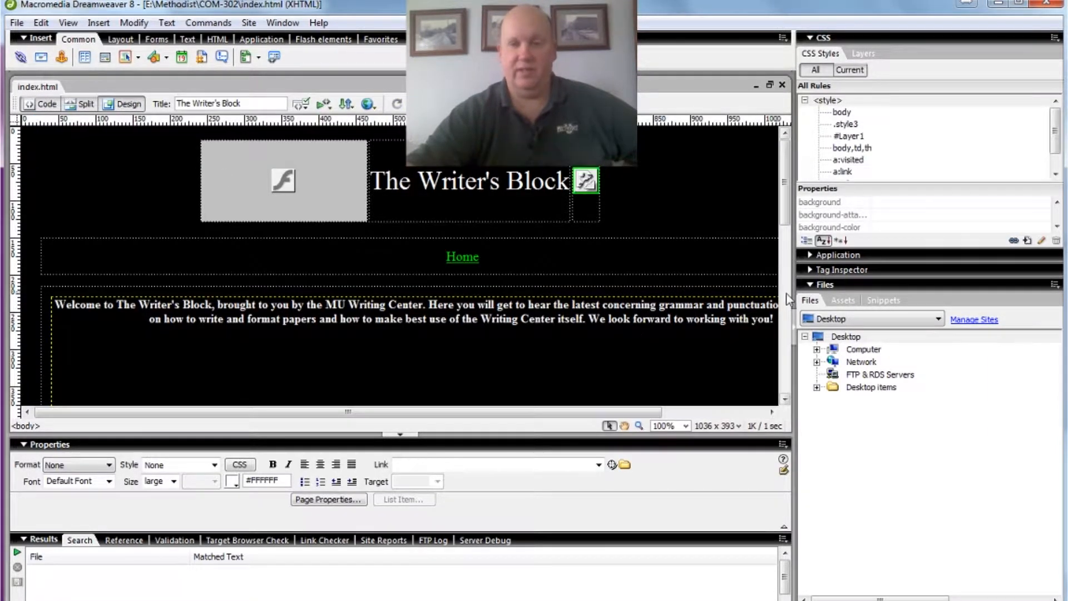
{"action": "scroll", "coordinate": [897, 295], "scroll_direction": "down", "scroll_amount": 10}
{"action": "left_click_drag", "start_coordinate": [792, 289], "coordinate": [895, 168]}
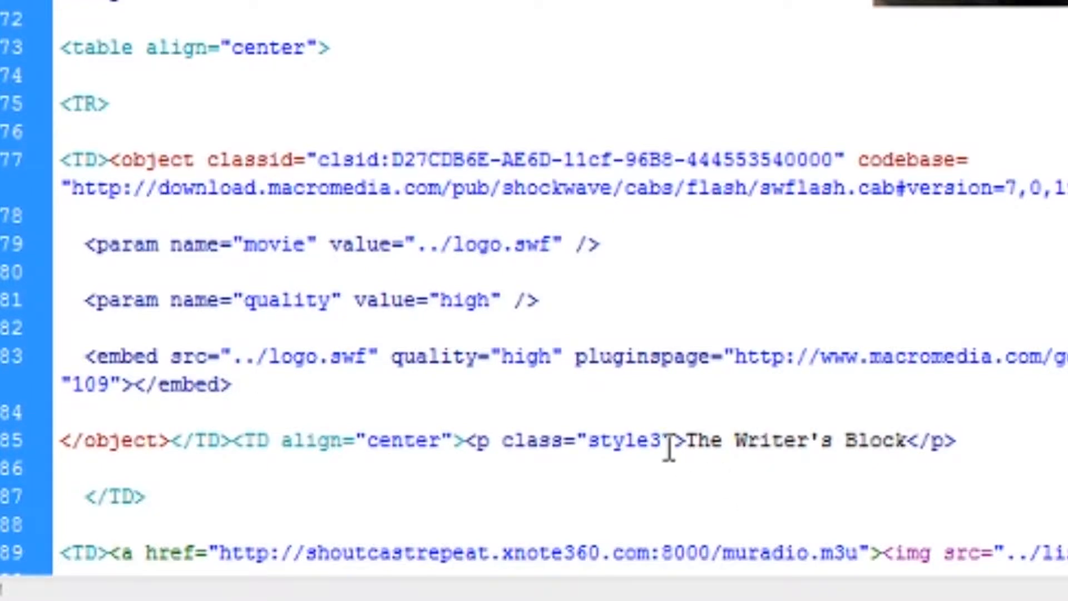
In the page code, replace the heading text "The Writer's Block" with "The MU Voice".
{"action": "left_click_drag", "start_coordinate": [685, 442], "coordinate": [908, 440]}
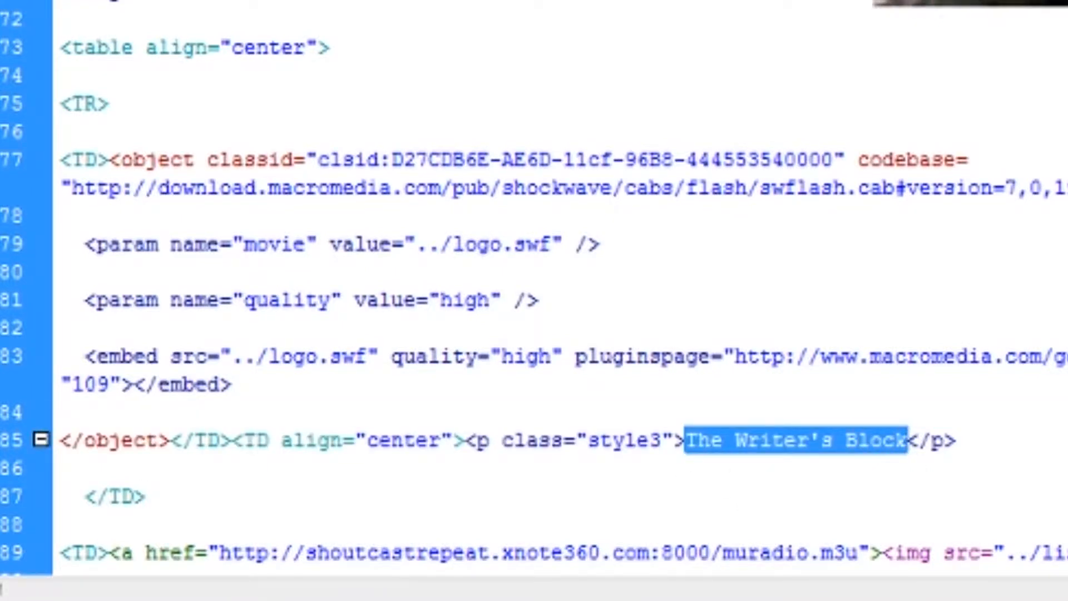
{"action": "type", "text": "The MU Vo"}
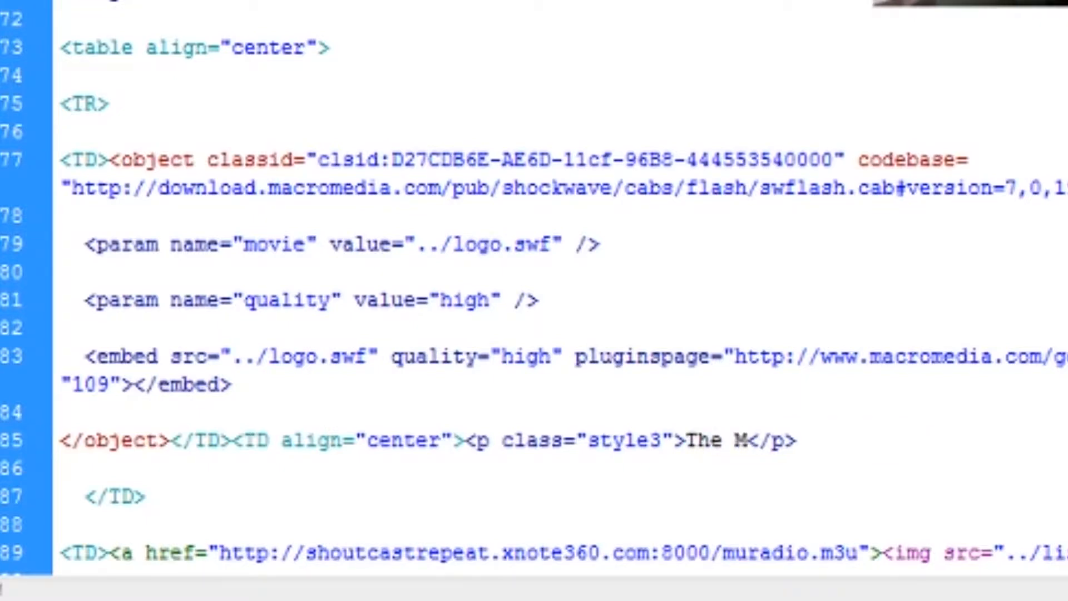
{"action": "type", "text": "ice"}
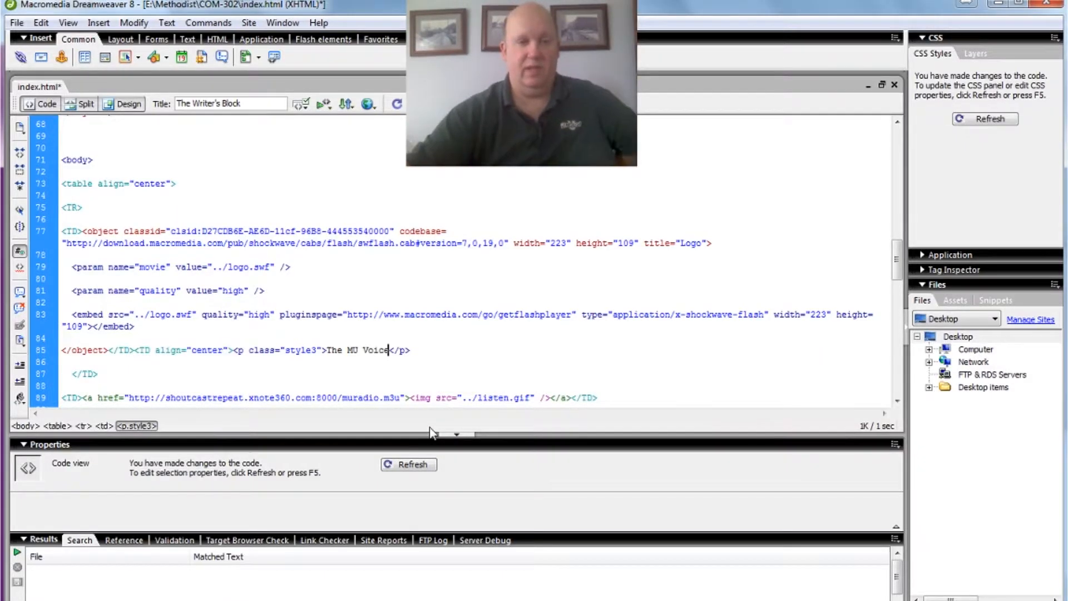
Change the text of the title tag to "The MU Voice" and return to Design view.
{"action": "scroll", "coordinate": [223, 250], "scroll_direction": "up", "scroll_amount": 20}
{"action": "left_click_drag", "start_coordinate": [98, 214], "coordinate": [288, 184]}
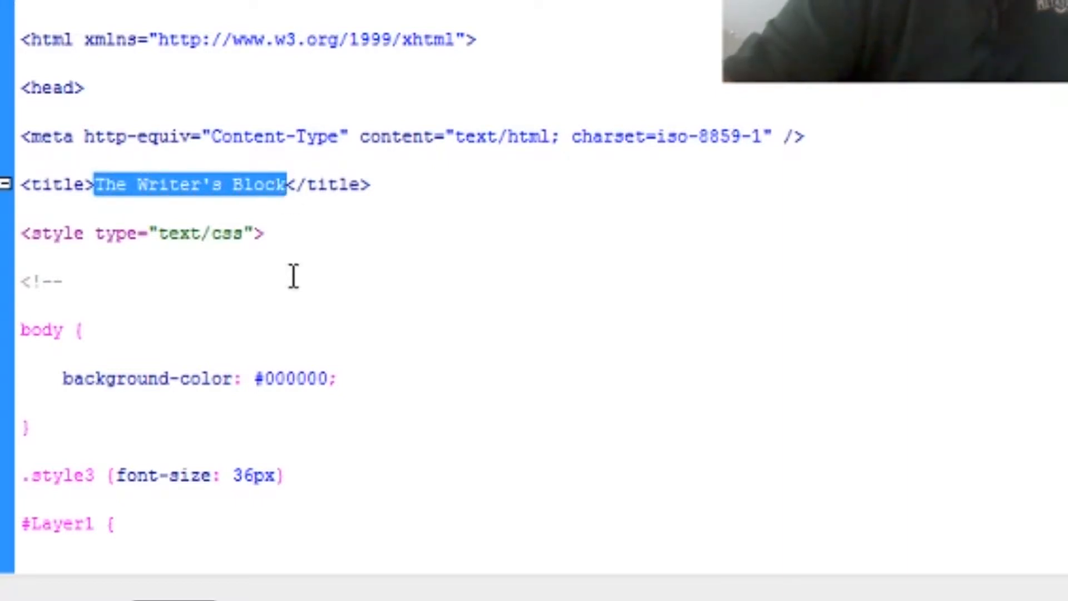
{"action": "key", "text": "BackSpace"}
{"action": "type", "text": "The MU Voice"}
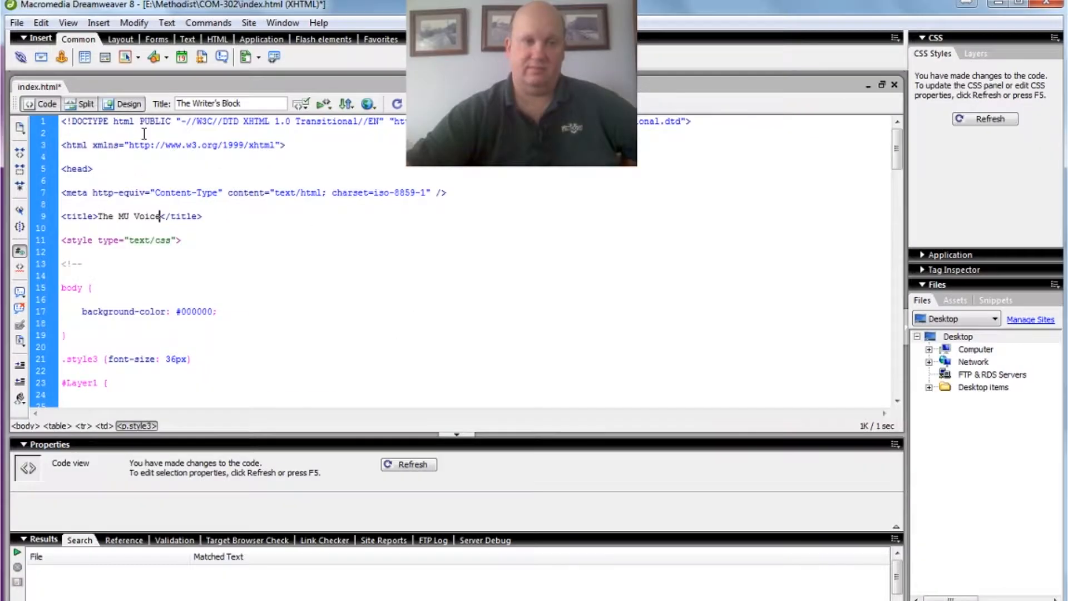
{"action": "left_click", "coordinate": [125, 105]}
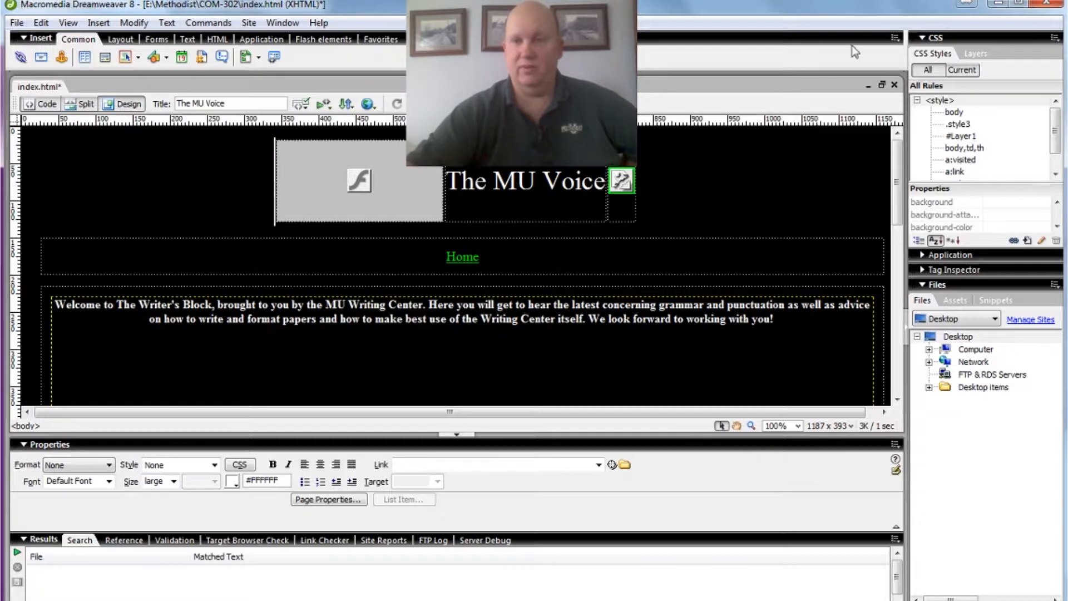
Restore the document to a floating window, widen it and maximize it again.
{"action": "left_click", "coordinate": [881, 85]}
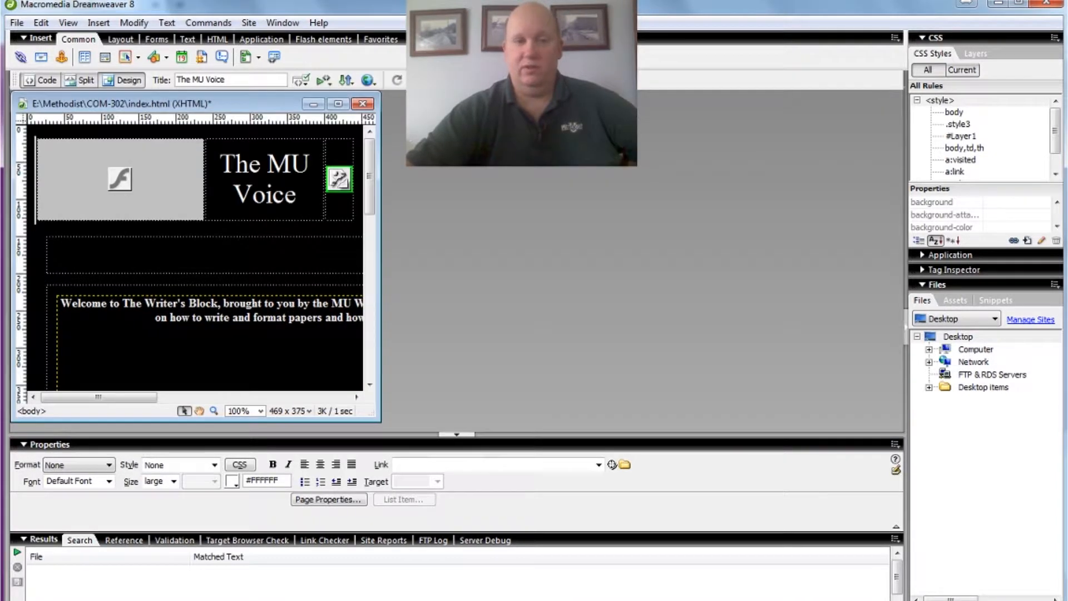
{"action": "left_click_drag", "start_coordinate": [379, 250], "coordinate": [441, 248]}
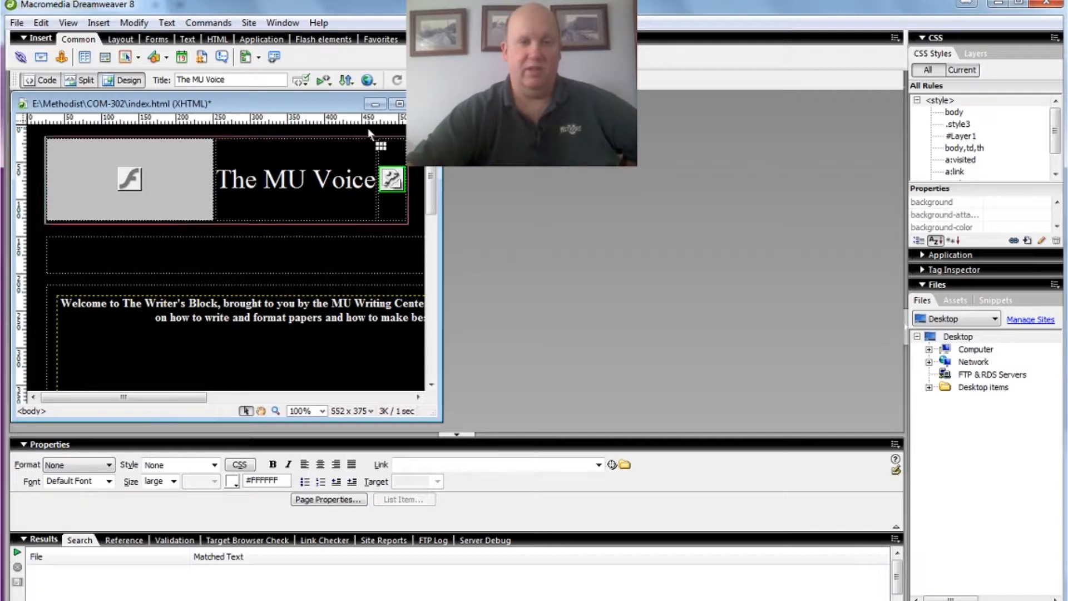
{"action": "left_click", "coordinate": [399, 104]}
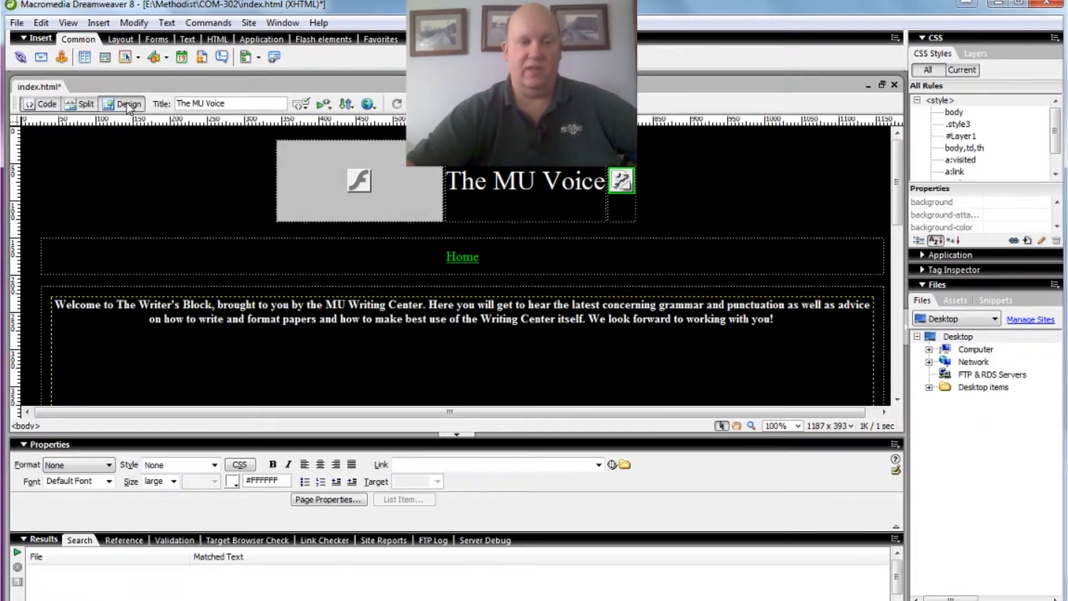
Set the background color in the page properties to purple #9900CC and apply it.
{"action": "left_click", "coordinate": [331, 499]}
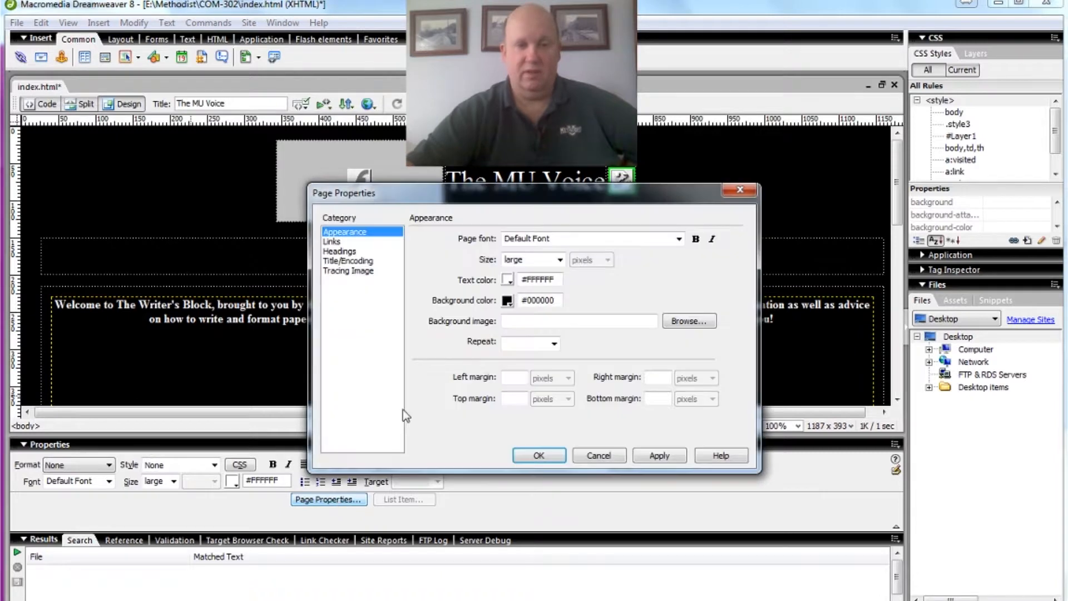
{"action": "left_click_drag", "start_coordinate": [460, 197], "coordinate": [300, 323]}
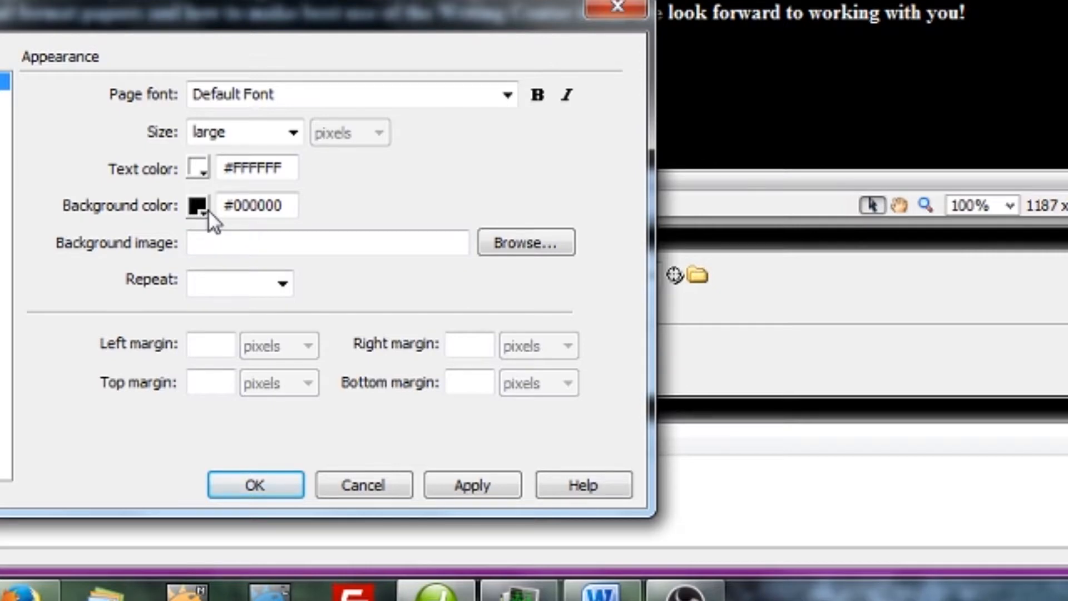
{"action": "left_click", "coordinate": [198, 207]}
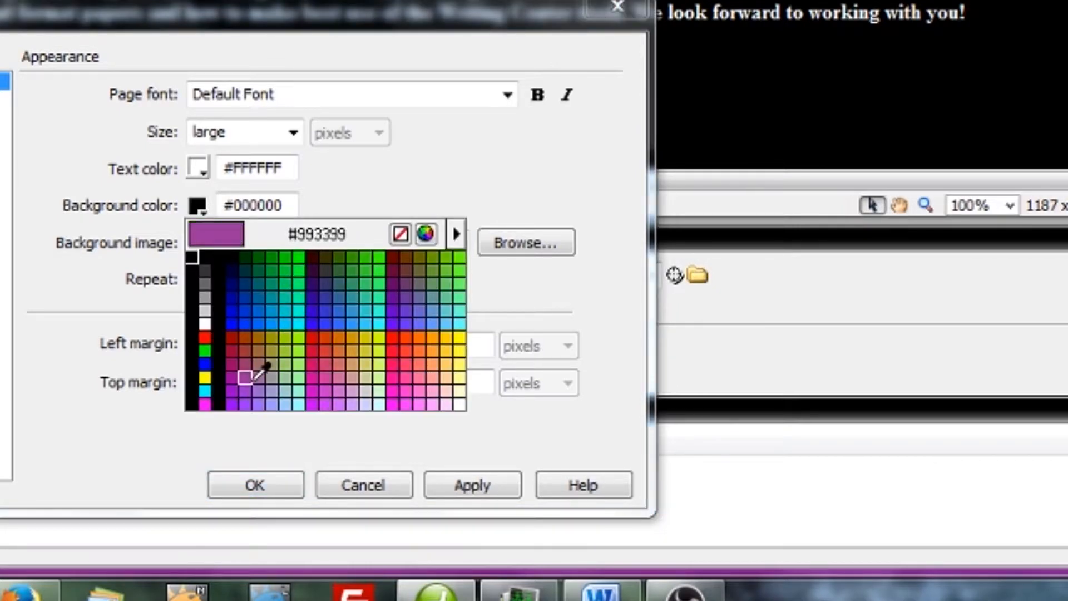
{"action": "left_click", "coordinate": [232, 389]}
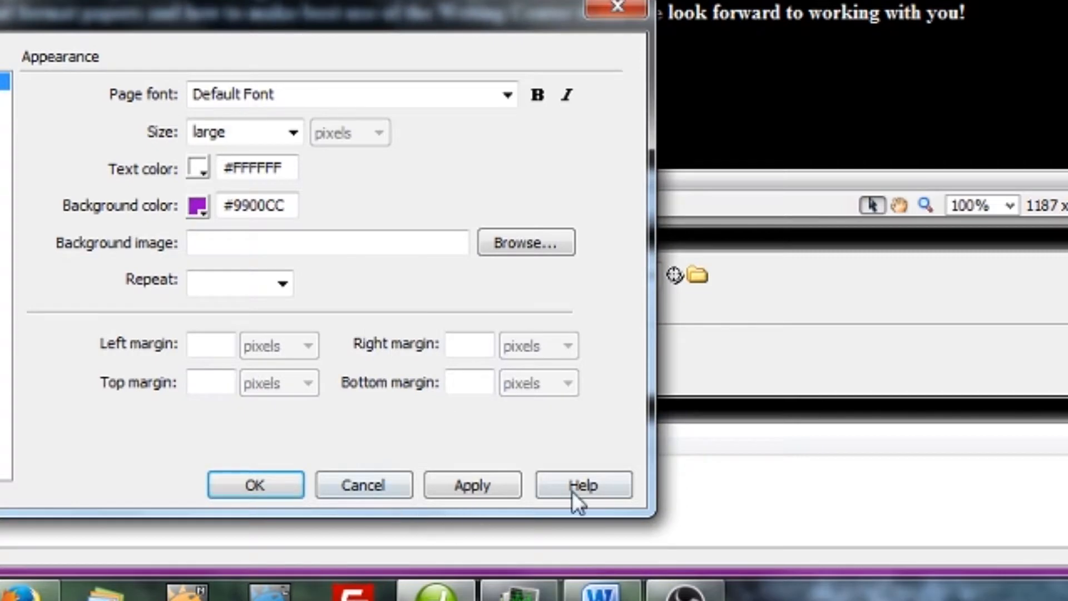
{"action": "left_click", "coordinate": [485, 484]}
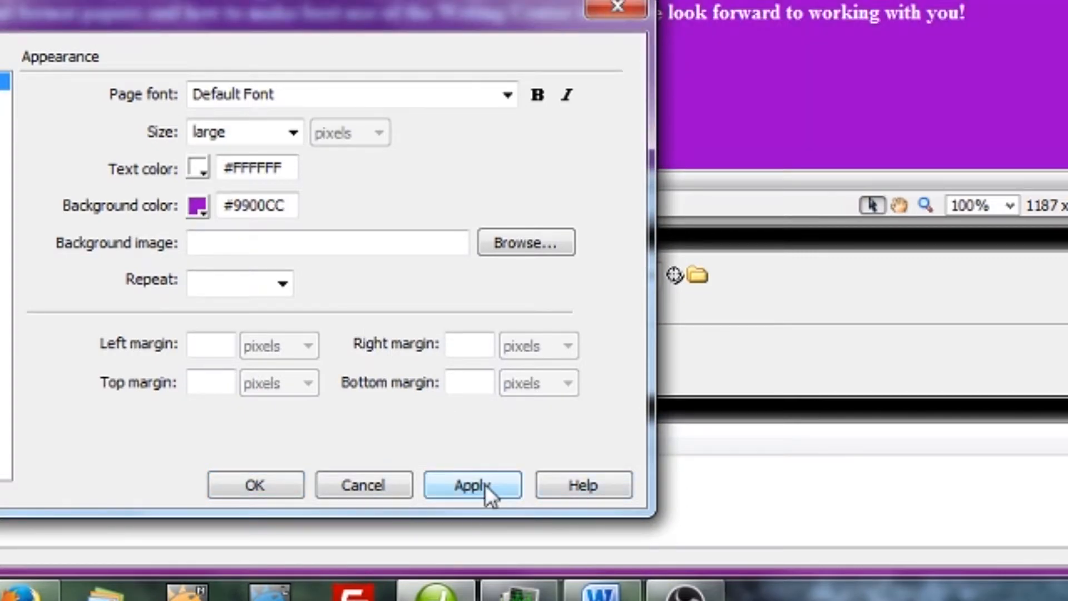
Set the page's text color to cyan #00FFFF, apply it and close the page properties with the changes kept.
{"action": "left_click_drag", "start_coordinate": [219, 12], "coordinate": [354, 346]}
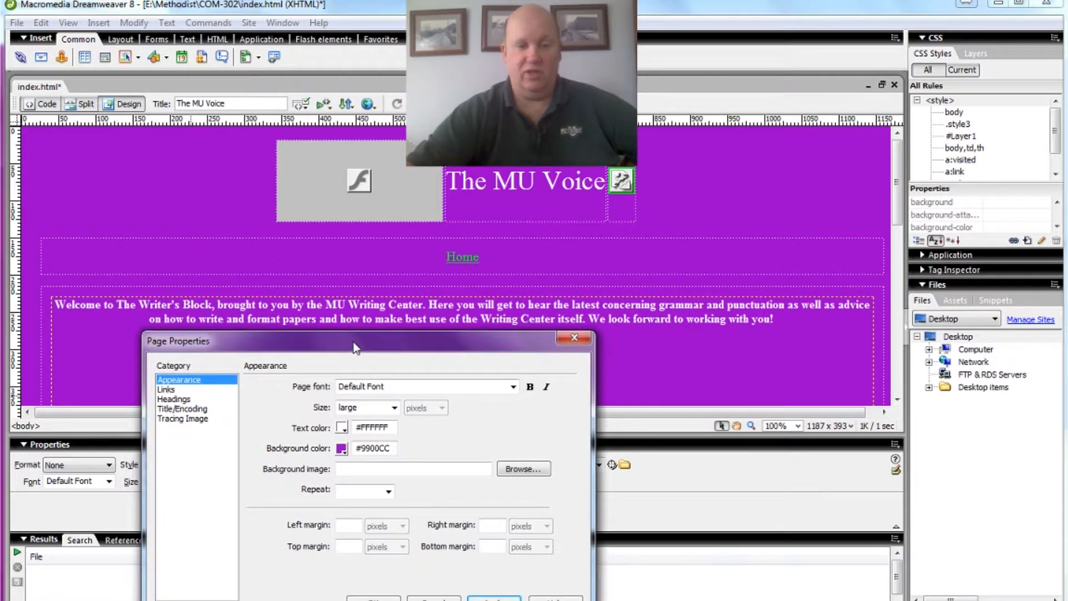
{"action": "left_click", "coordinate": [345, 431]}
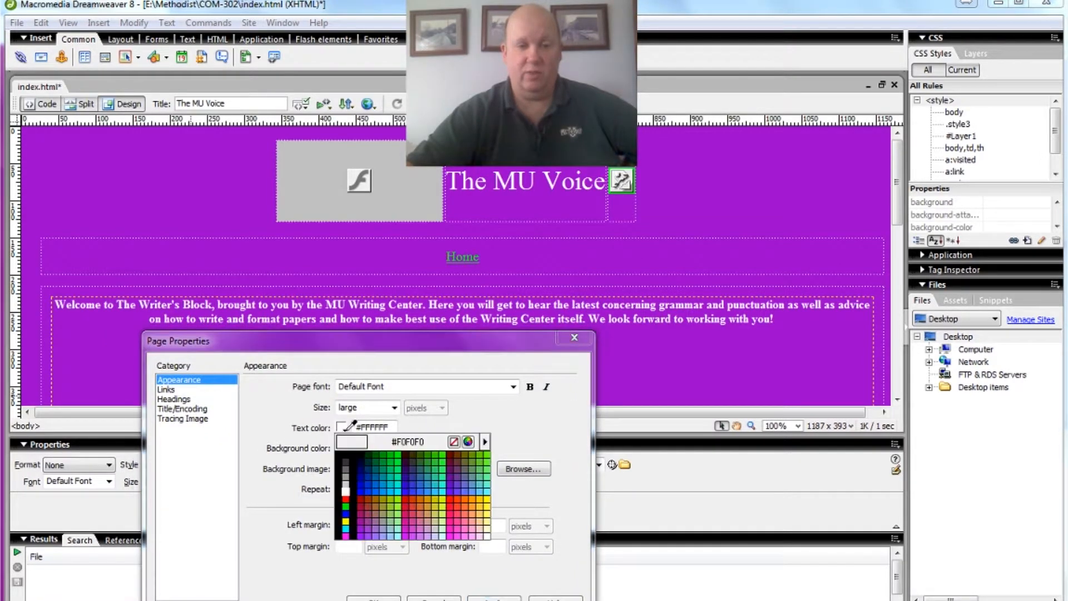
{"action": "left_click", "coordinate": [402, 488]}
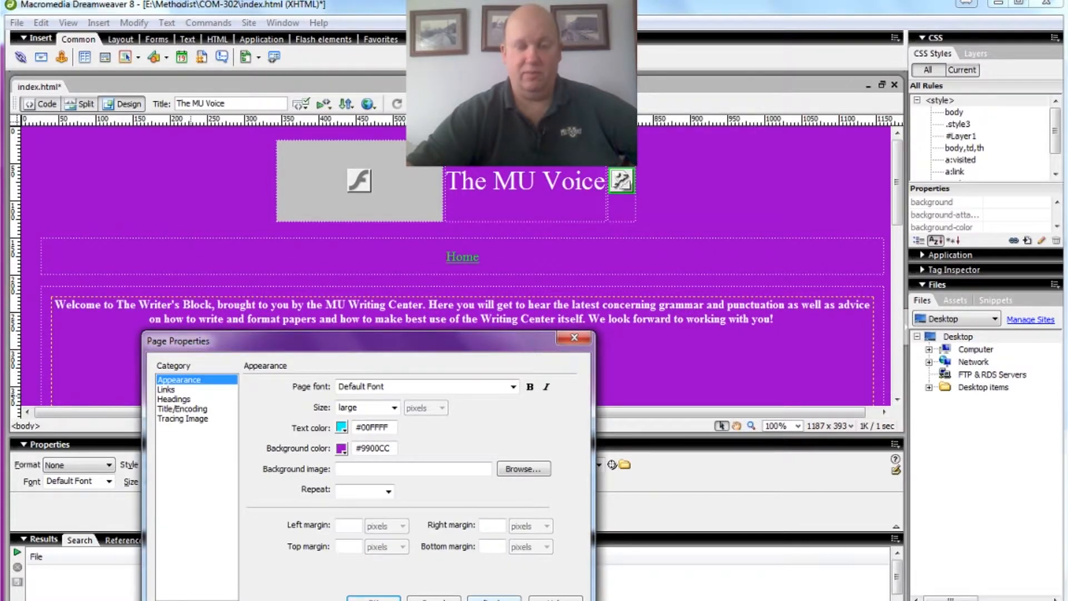
{"action": "left_click", "coordinate": [494, 599]}
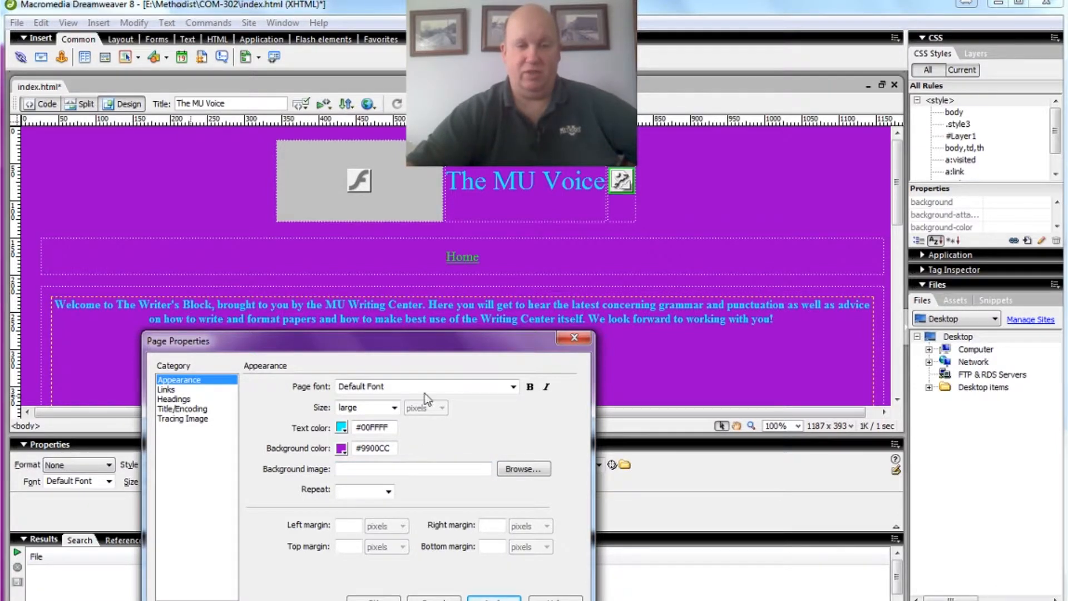
{"action": "left_click_drag", "start_coordinate": [418, 340], "coordinate": [764, 401]}
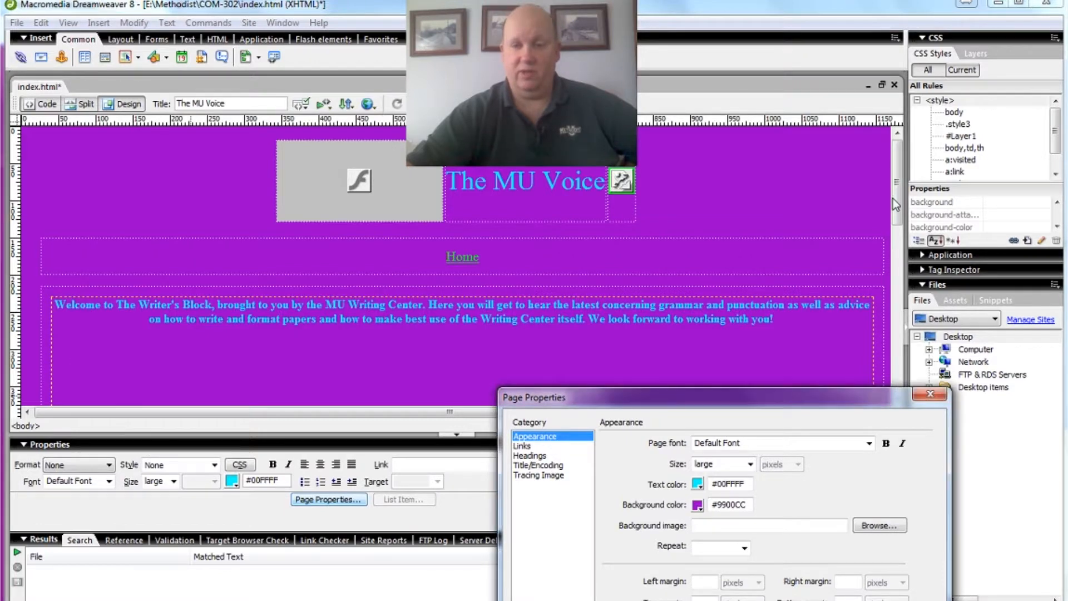
{"action": "left_click_drag", "start_coordinate": [847, 403], "coordinate": [809, 300]}
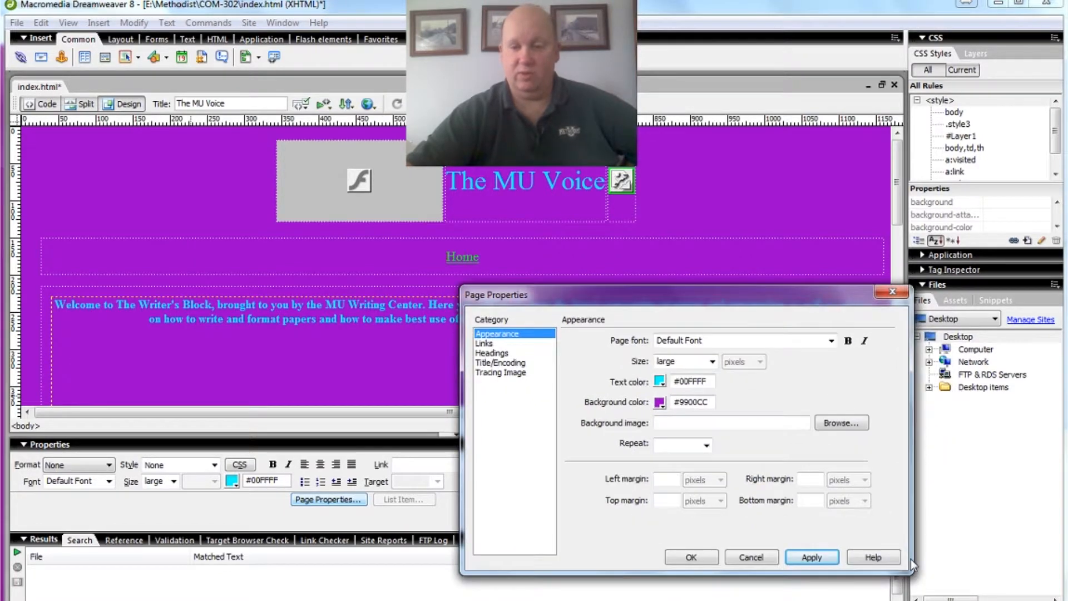
{"action": "left_click", "coordinate": [693, 558]}
Insert two blank lines in the code directly after the closing h1 tag of the welcome paragraph.
{"action": "left_click", "coordinate": [749, 319]}
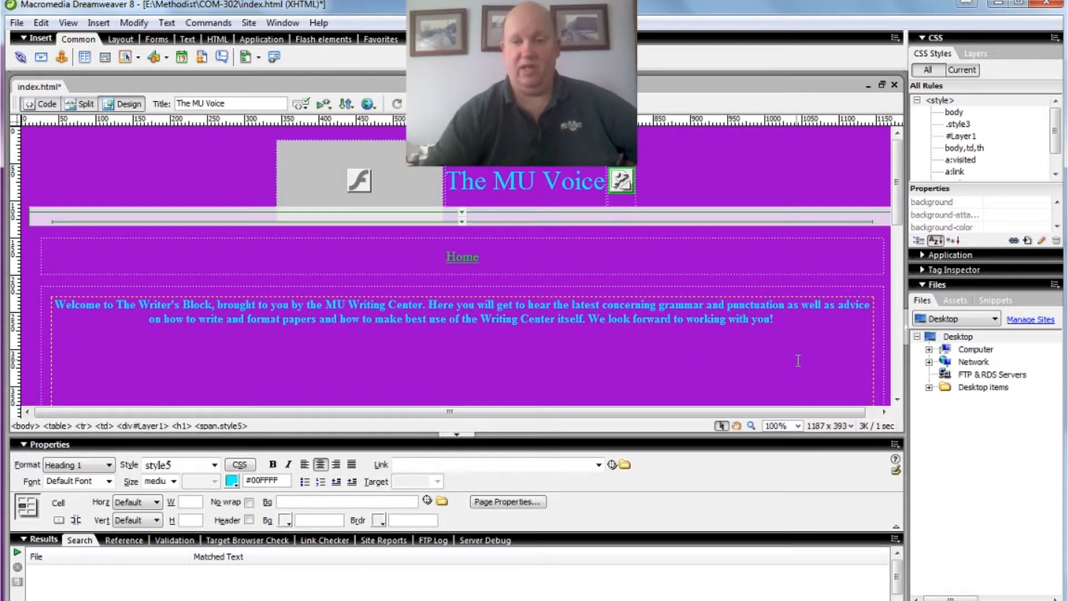
{"action": "key", "text": "Right"}
{"action": "key", "text": "Right"}
{"action": "key", "text": "Right"}
{"action": "key", "text": "Right"}
{"action": "left_click", "coordinate": [44, 104]}
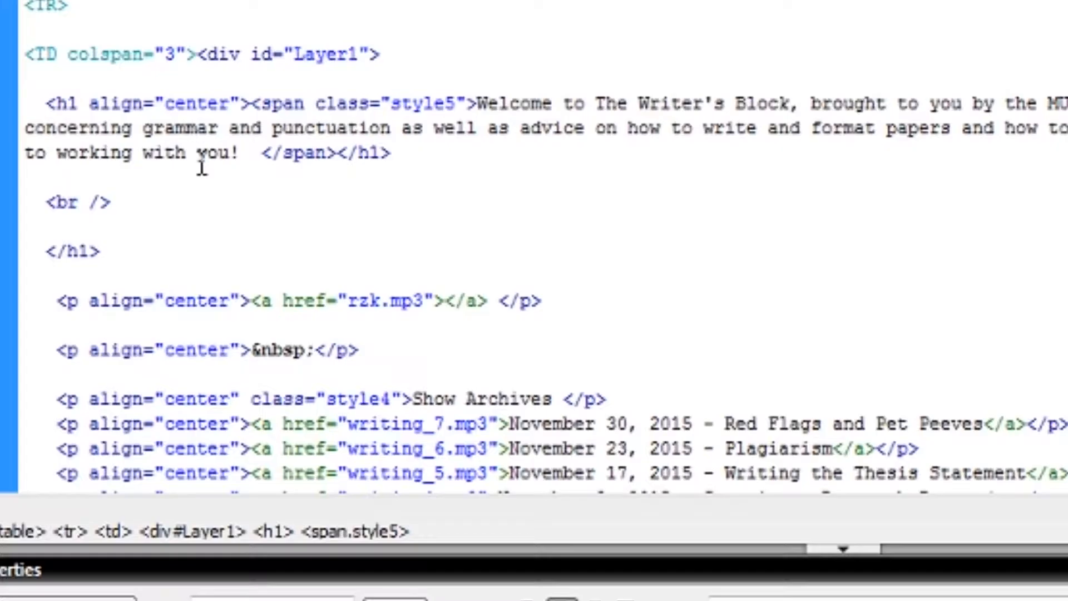
{"action": "left_click", "coordinate": [397, 160]}
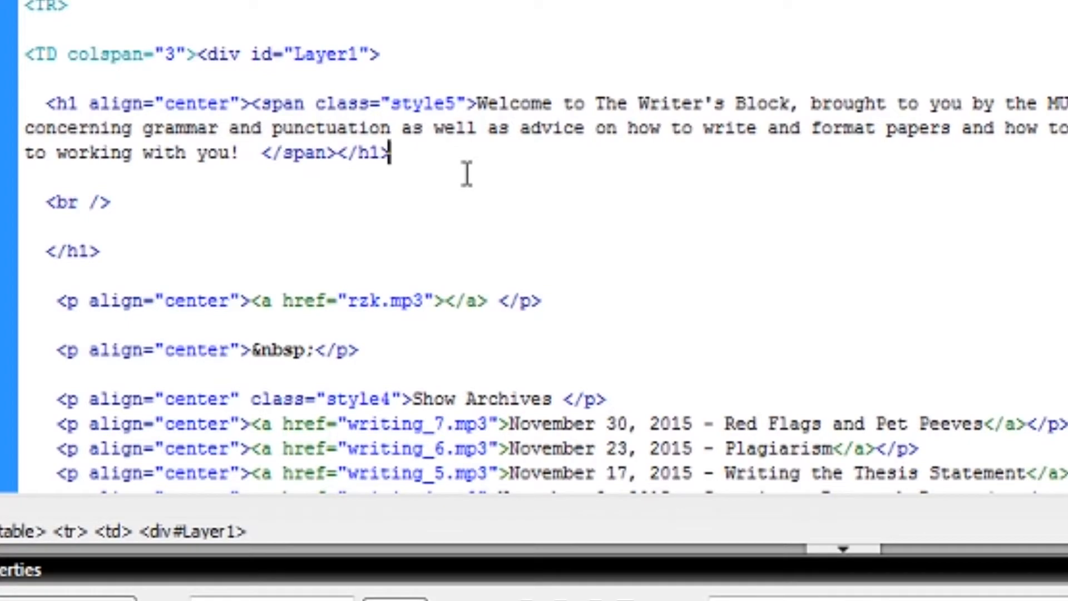
{"action": "key", "text": "Return"}
{"action": "key", "text": "Return"}
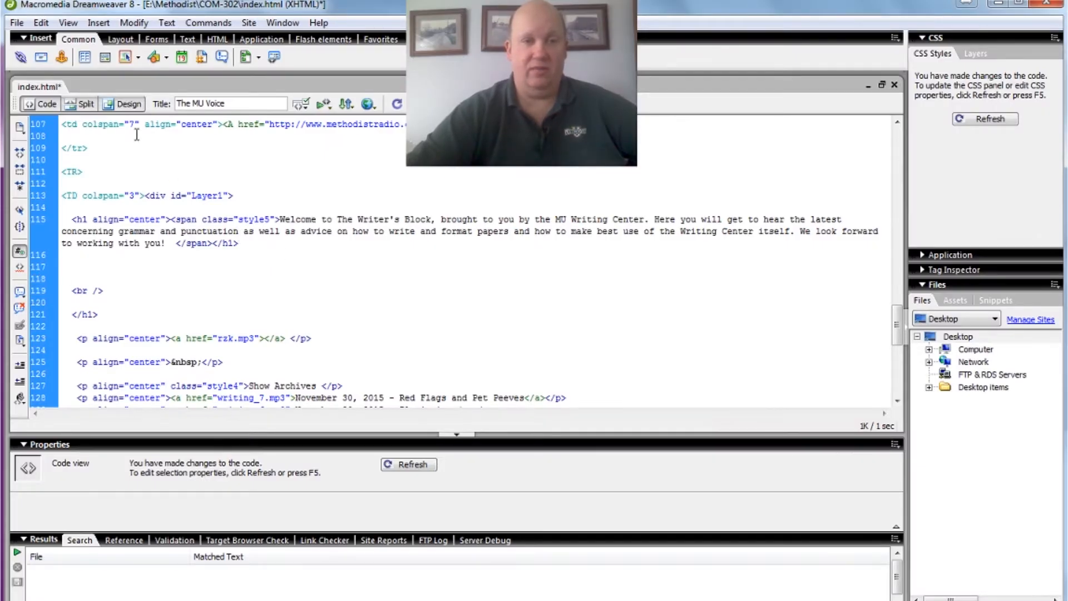
In Design view, insert the image Profile 1.jpg from the tutorials folder below the welcome paragraph.
{"action": "left_click", "coordinate": [123, 104]}
{"action": "left_click", "coordinate": [98, 23]}
{"action": "left_click", "coordinate": [63, 55]}
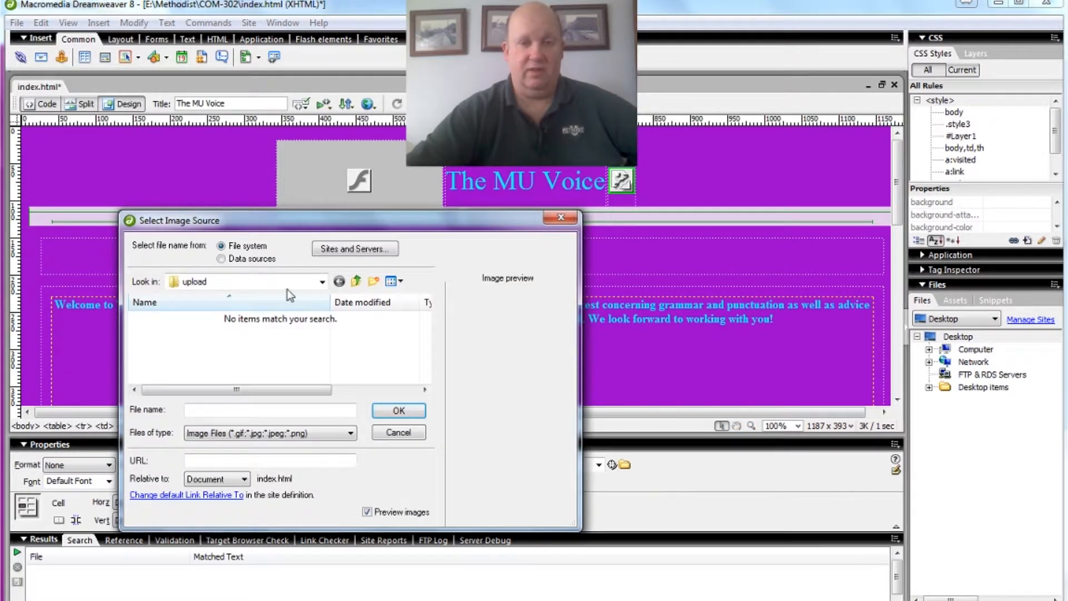
{"action": "left_click_drag", "start_coordinate": [302, 222], "coordinate": [337, 252]}
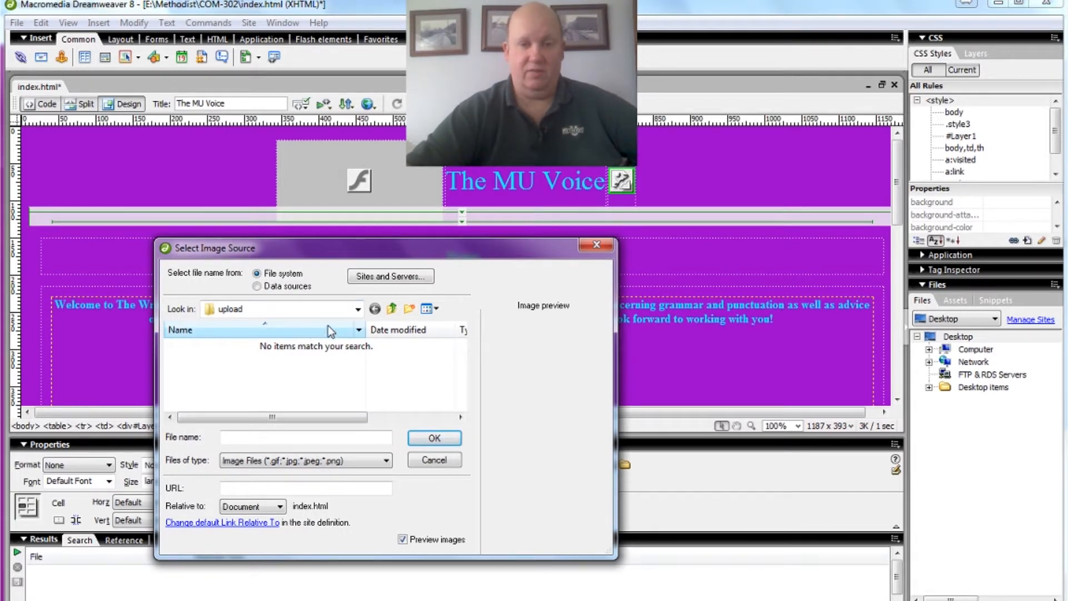
{"action": "left_click", "coordinate": [391, 309]}
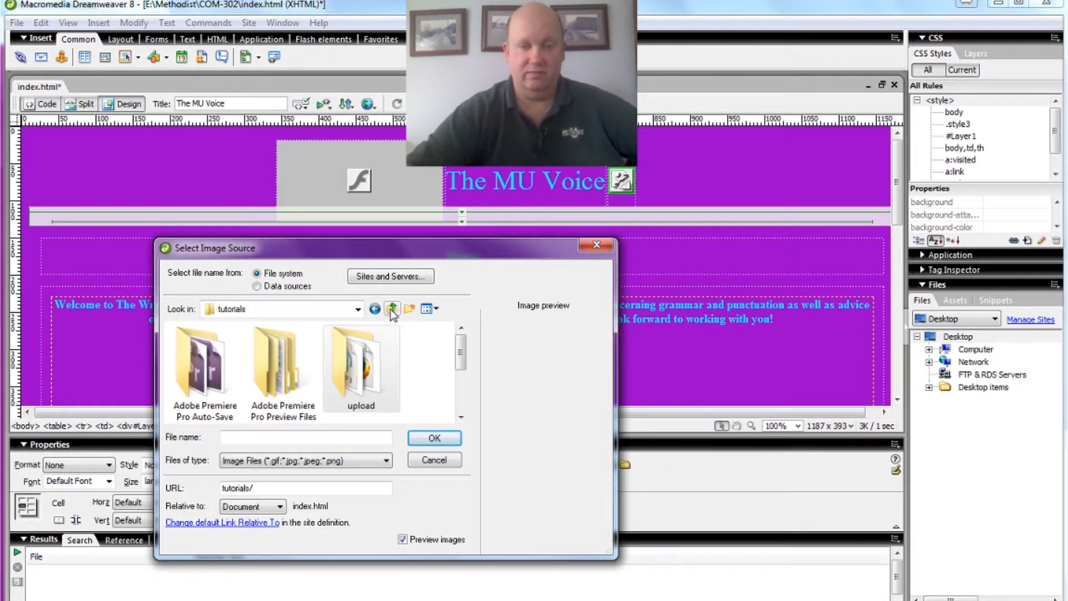
{"action": "left_click_drag", "start_coordinate": [463, 349], "coordinate": [462, 392]}
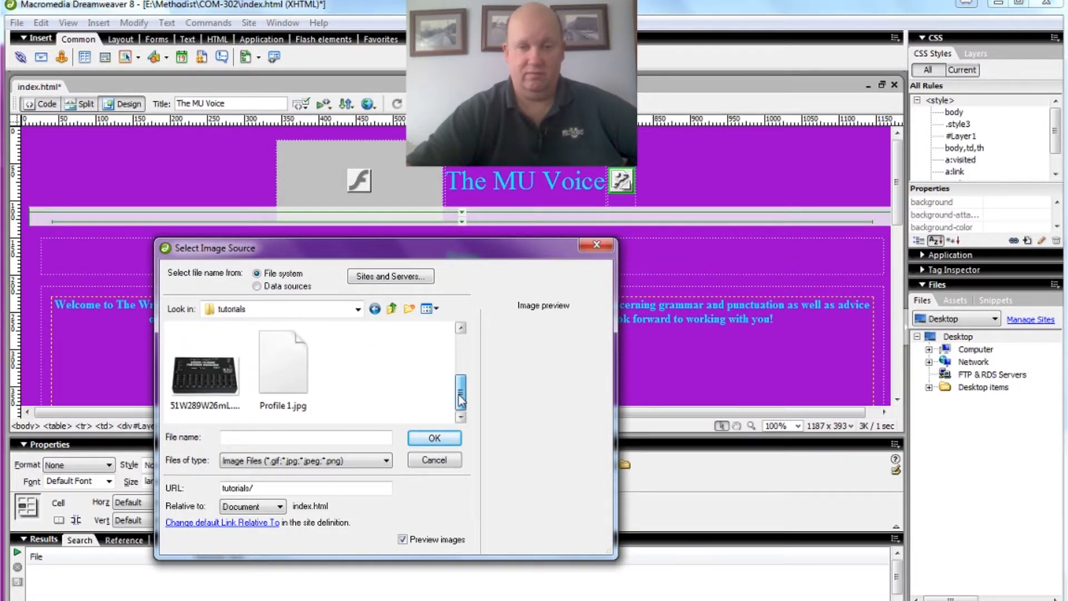
{"action": "left_click", "coordinate": [295, 351]}
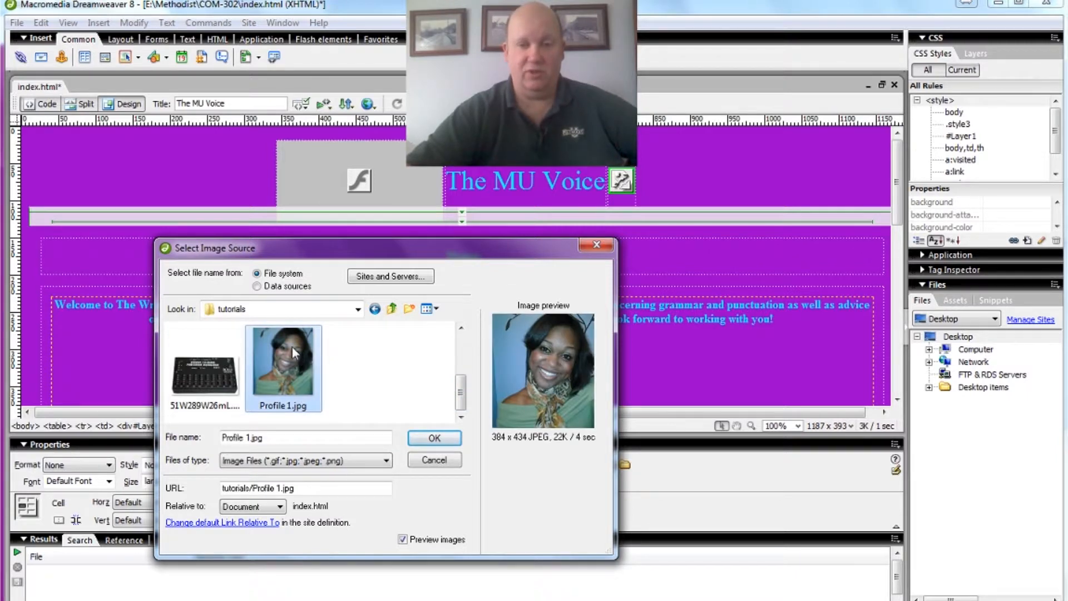
{"action": "left_click", "coordinate": [435, 440]}
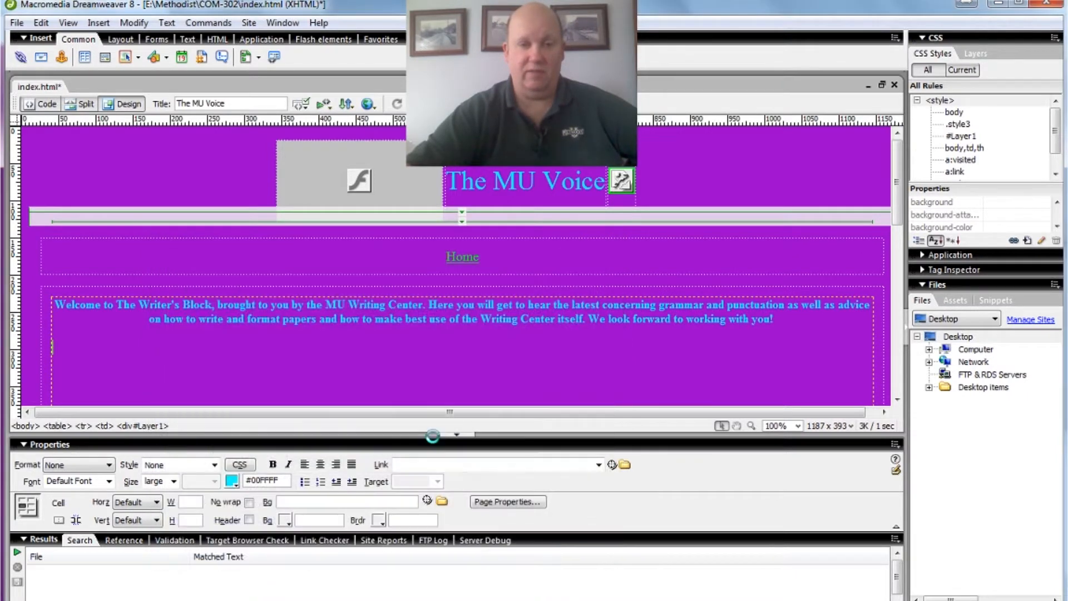
Complete the insertion of the profile image below the welcome paragraph, leaving its alternate text empty.
{"action": "left_click", "coordinate": [662, 291]}
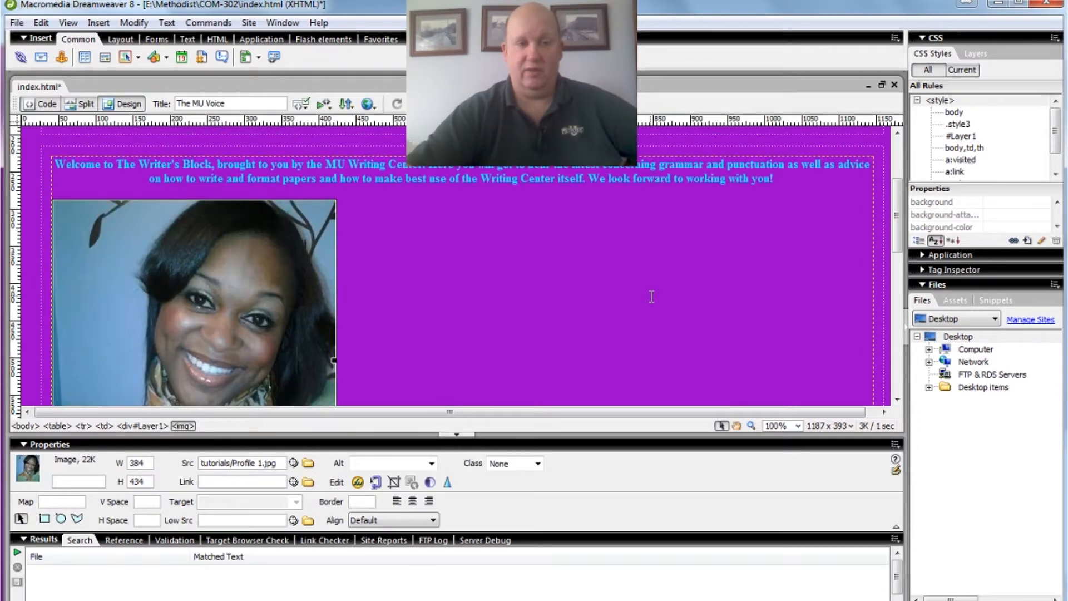
{"action": "scroll", "coordinate": [651, 296], "scroll_direction": "down", "scroll_amount": 1}
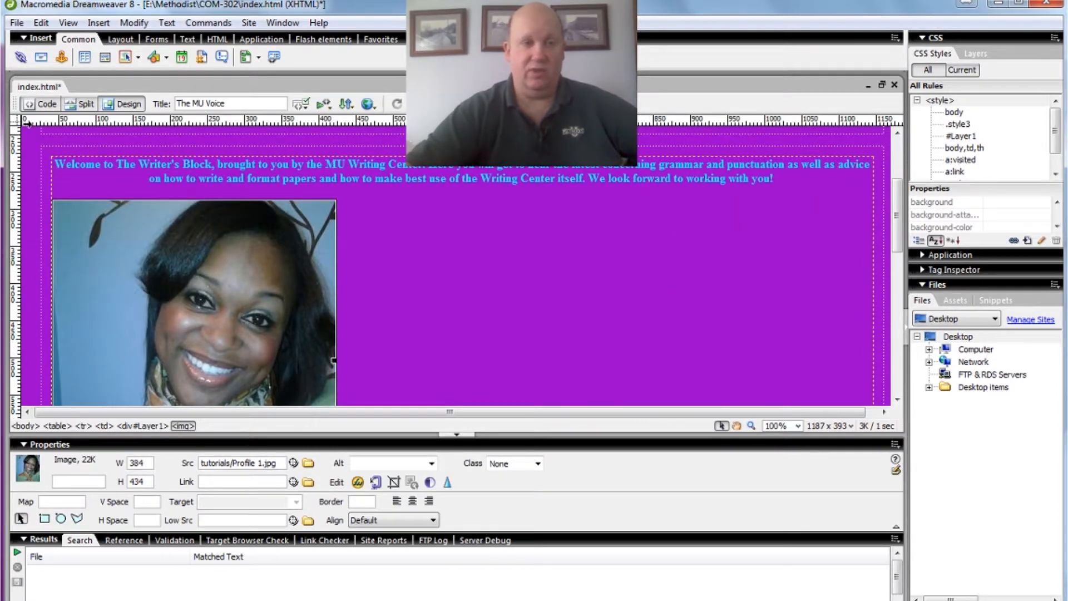
In the page code, remove the "tutorials/" prefix from the source path of Profile 1.jpg, and return to Design view.
{"action": "left_click", "coordinate": [38, 106]}
{"action": "left_click", "coordinate": [265, 313]}
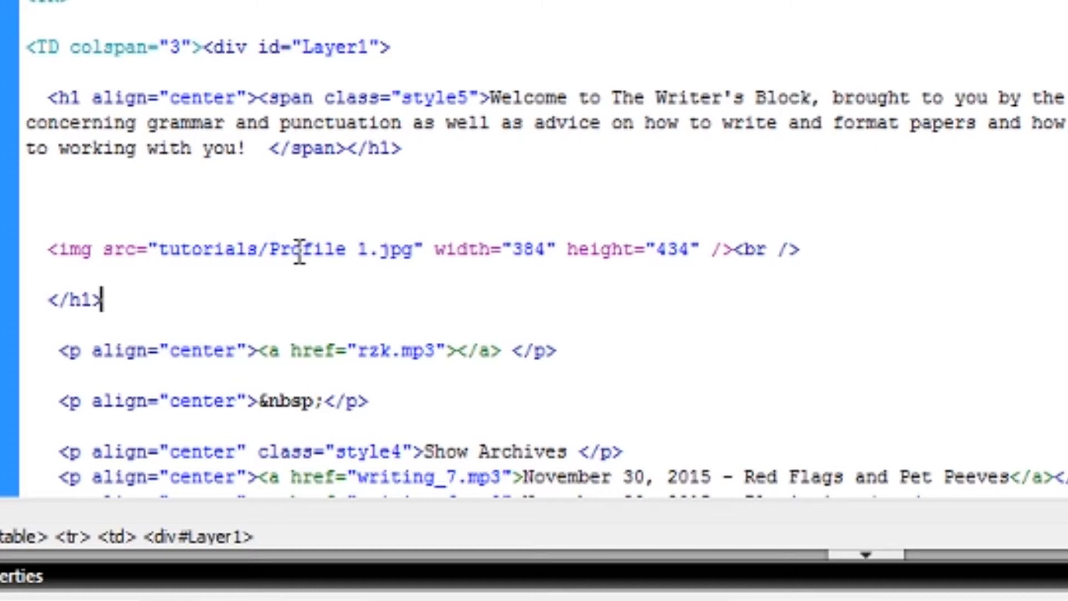
{"action": "left_click_drag", "start_coordinate": [270, 248], "coordinate": [164, 257]}
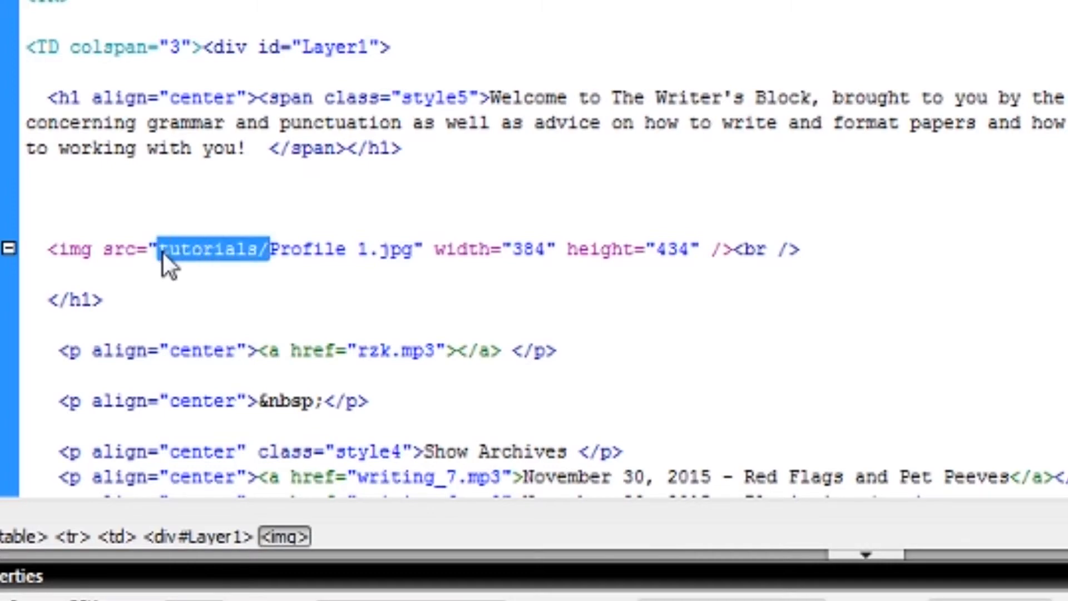
{"action": "key", "text": "Delete"}
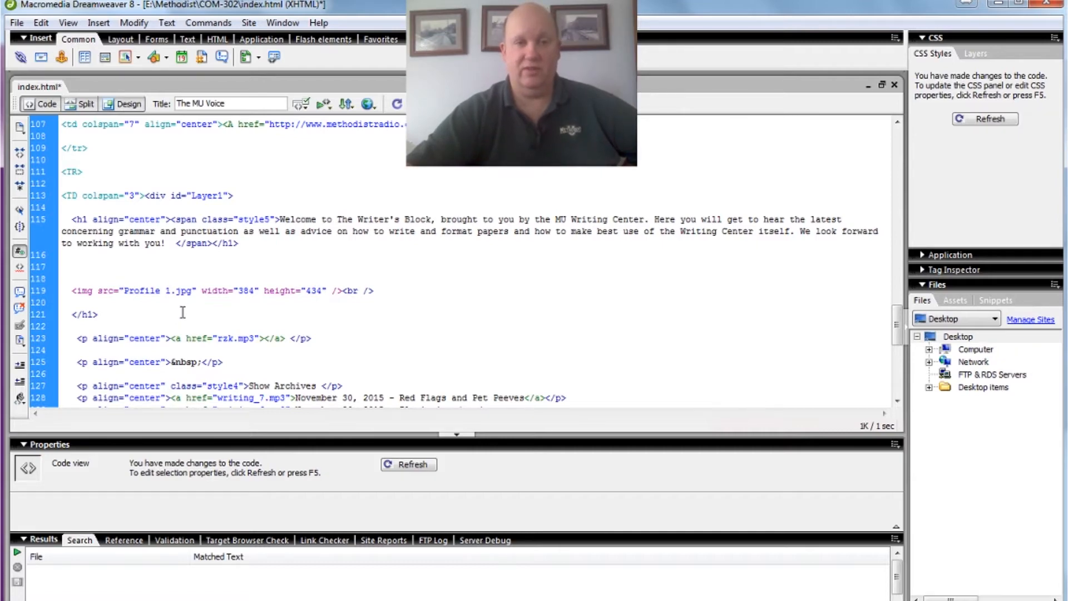
{"action": "key", "text": "ctrl+grave"}
Add a new paragraph reading "My favorite Radio Station!" directly below the profile image.
{"action": "scroll", "coordinate": [470, 319], "scroll_direction": "up", "scroll_amount": 5}
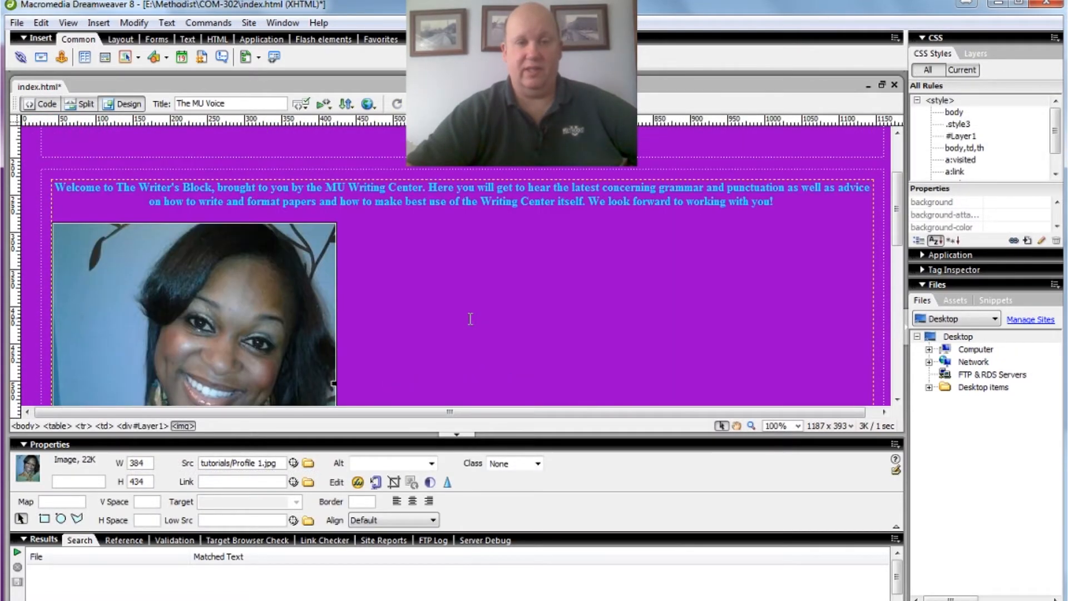
{"action": "scroll", "coordinate": [470, 318], "scroll_direction": "down", "scroll_amount": 6}
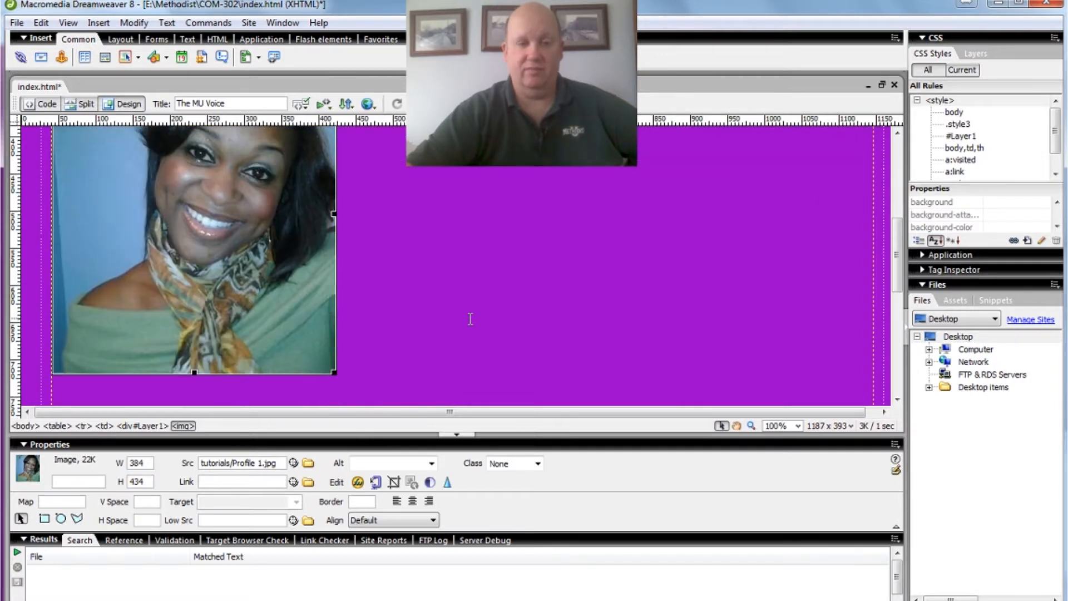
{"action": "scroll", "coordinate": [470, 319], "scroll_direction": "down", "scroll_amount": 3}
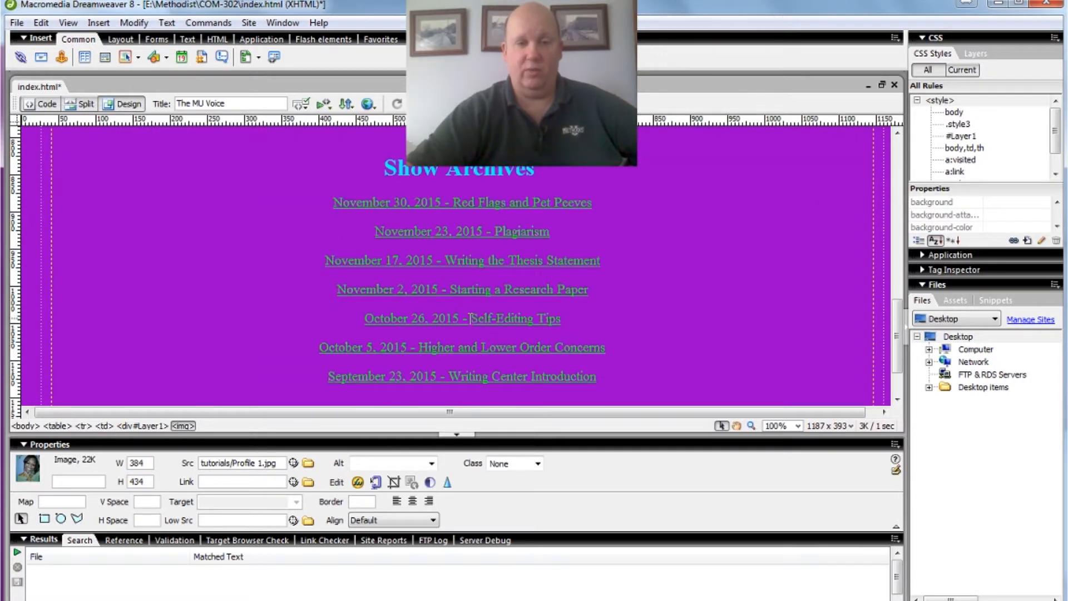
{"action": "scroll", "coordinate": [470, 318], "scroll_direction": "up", "scroll_amount": 4}
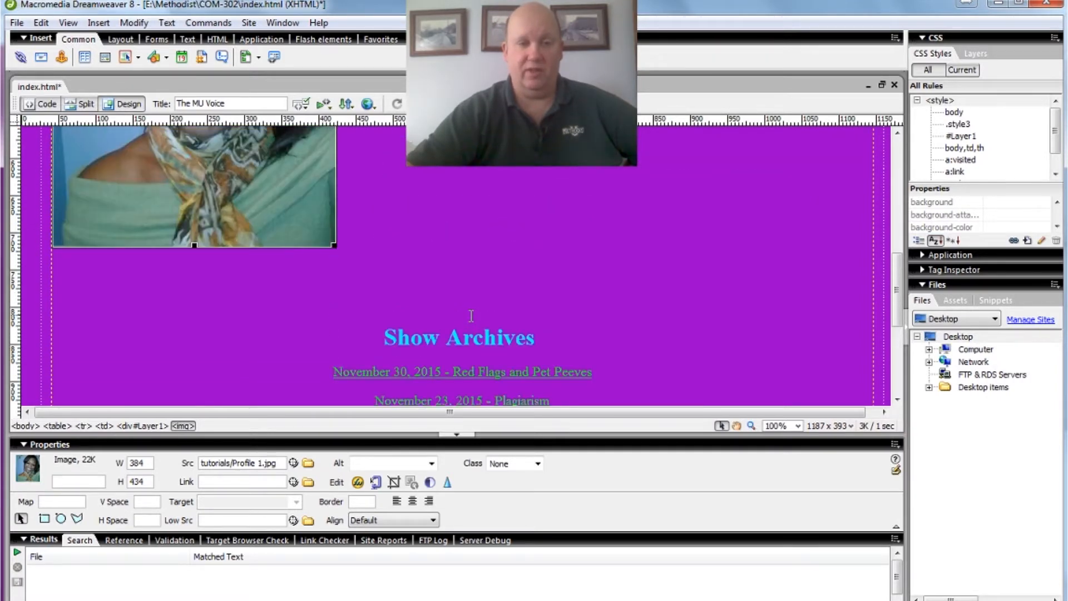
{"action": "left_click", "coordinate": [372, 233]}
{"action": "key", "text": "Return"}
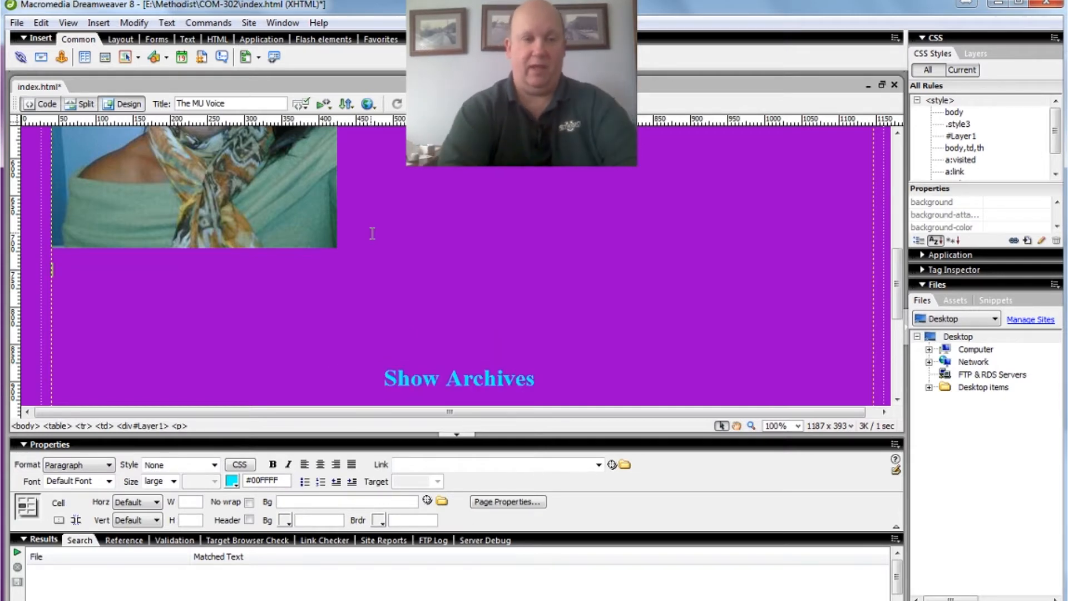
{"action": "type", "text": "My f"}
{"action": "type", "text": "amo"}
{"action": "type", "text": "rite Radio Sta"}
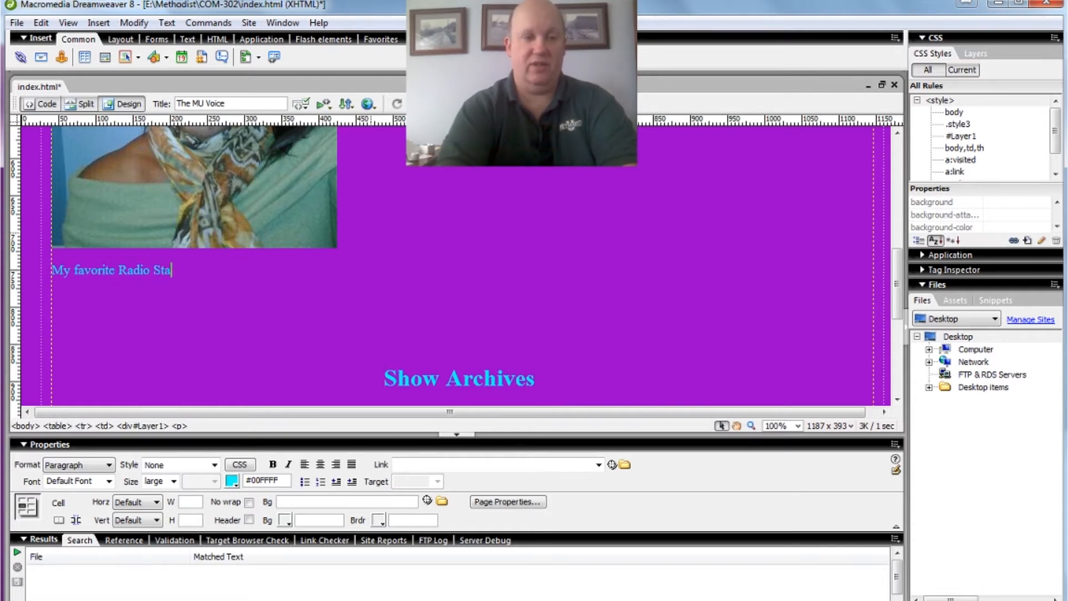
{"action": "type", "text": "tion!"}
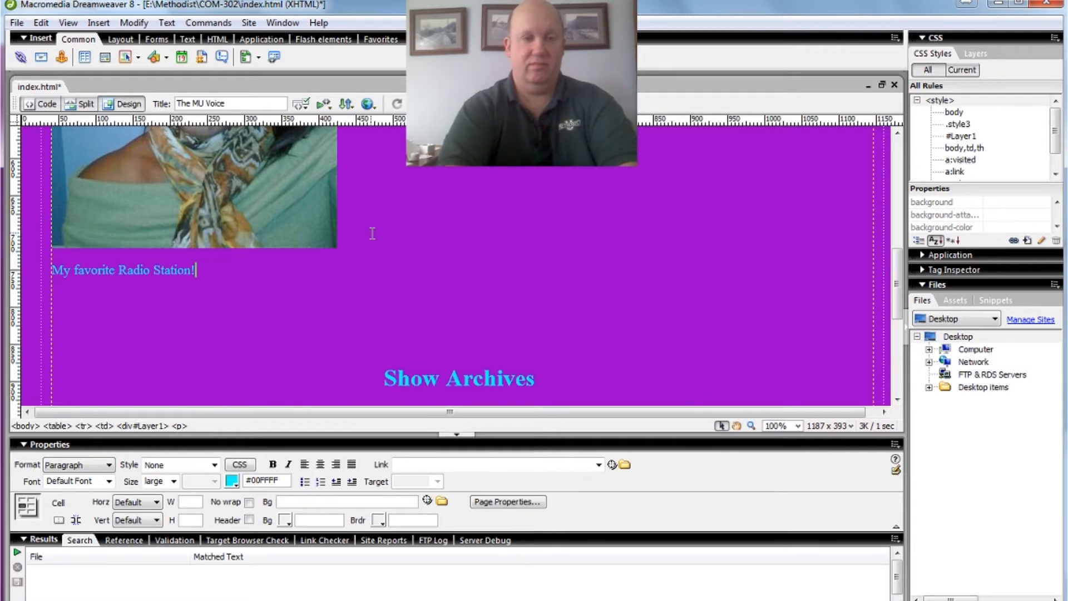
{"action": "left_click", "coordinate": [98, 23]}
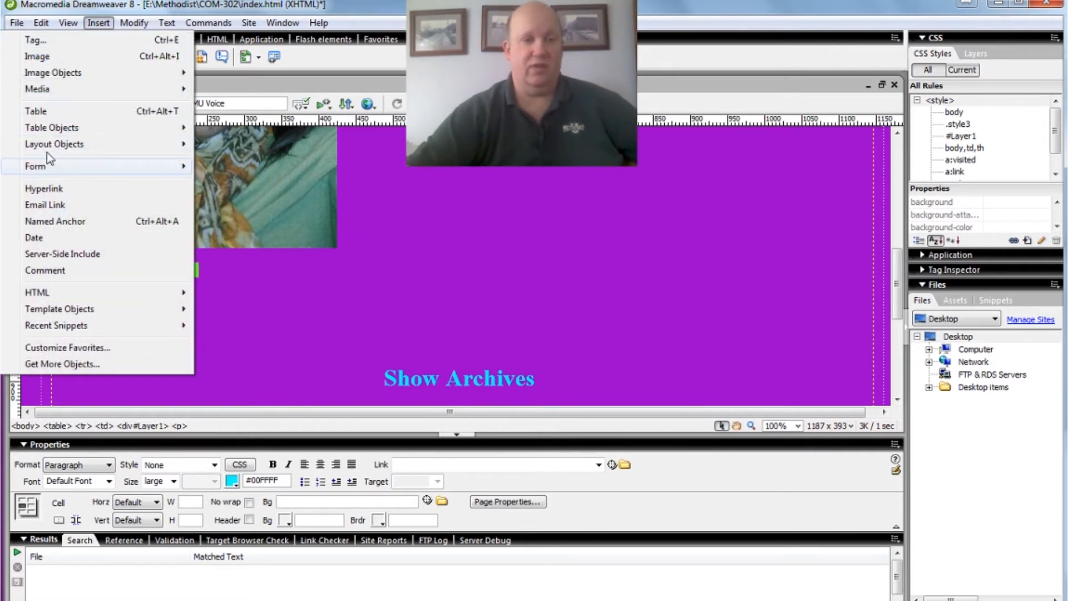
{"action": "left_click", "coordinate": [46, 190]}
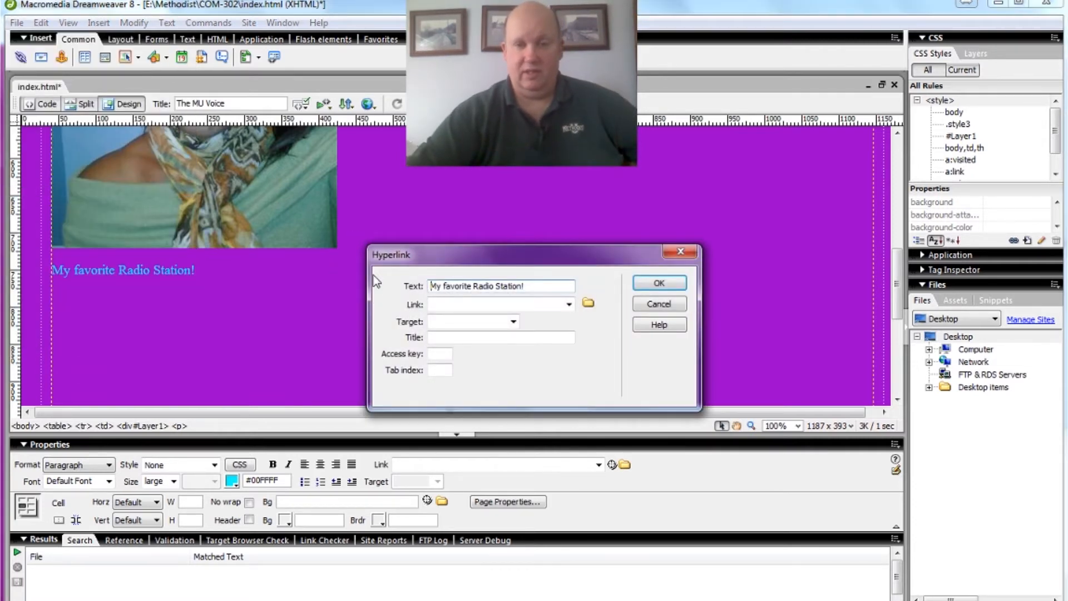
{"action": "left_click", "coordinate": [463, 303]}
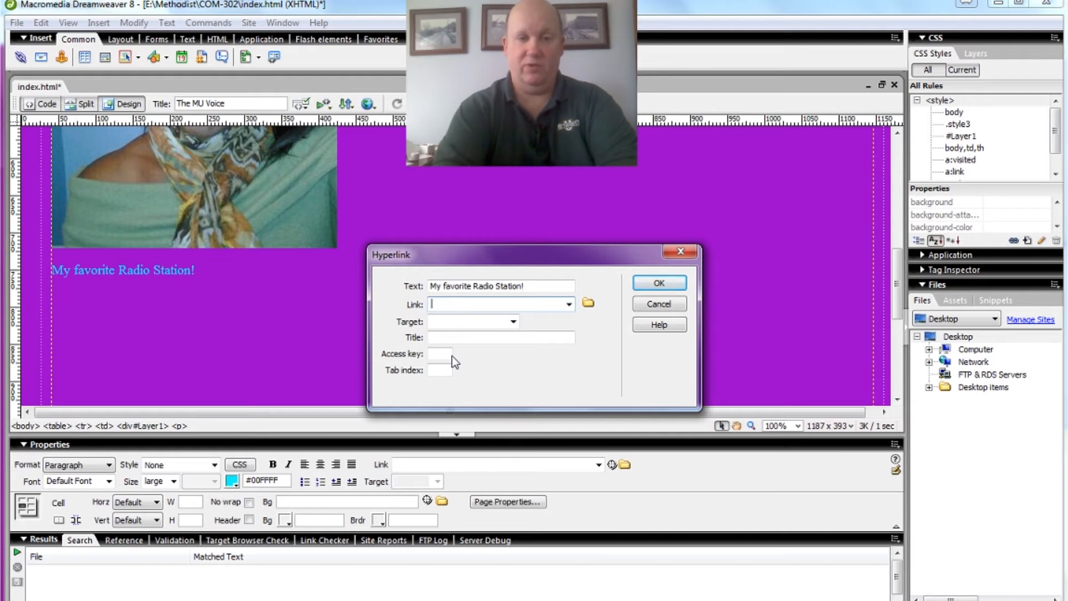
{"action": "type", "text": "http://www.mura"}
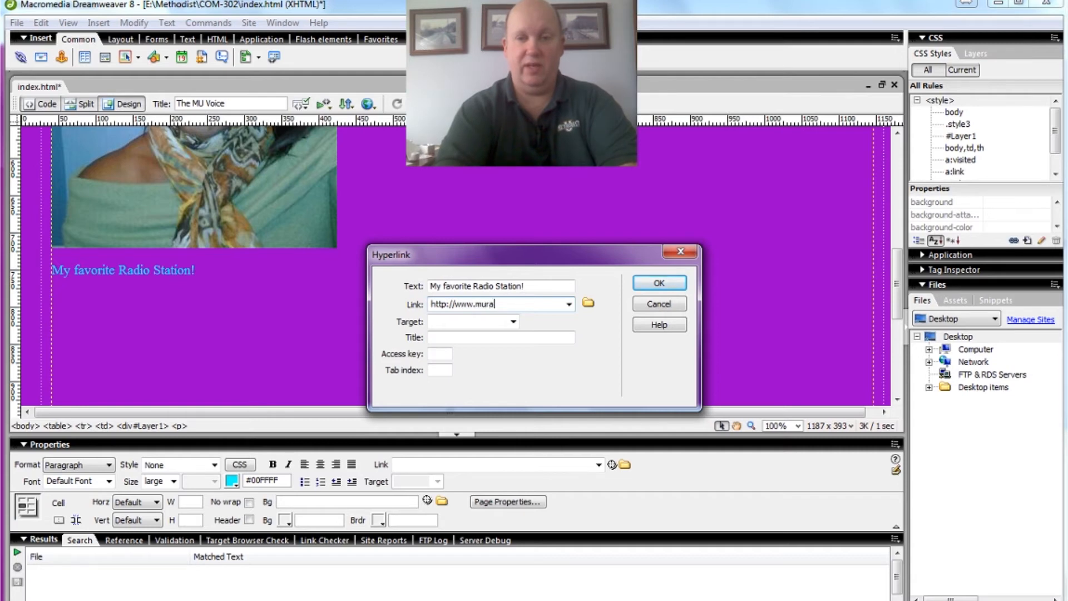
{"action": "type", "text": "dio.com"}
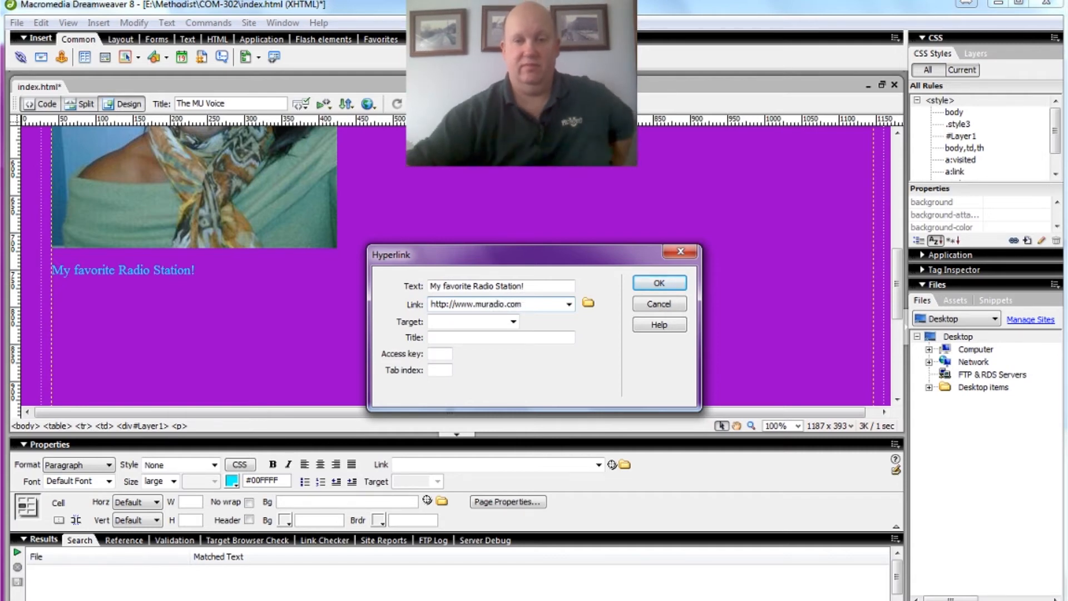
{"action": "left_click", "coordinate": [661, 284]}
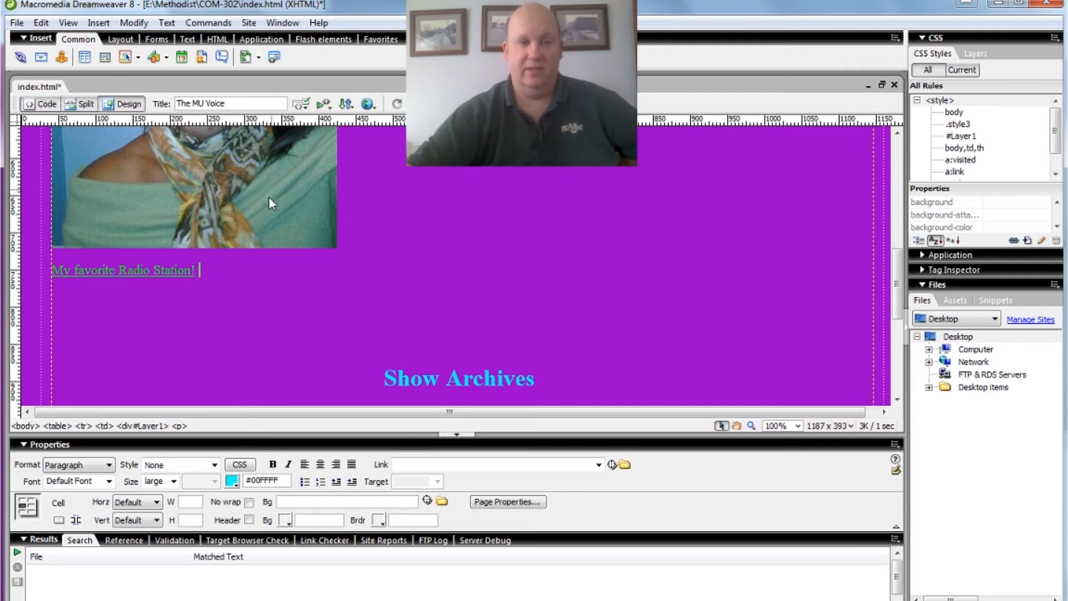
Switch to the browser and view the published radio show page at methodistradio.com/pink/index.html.
{"action": "key", "text": "alt+Tab"}
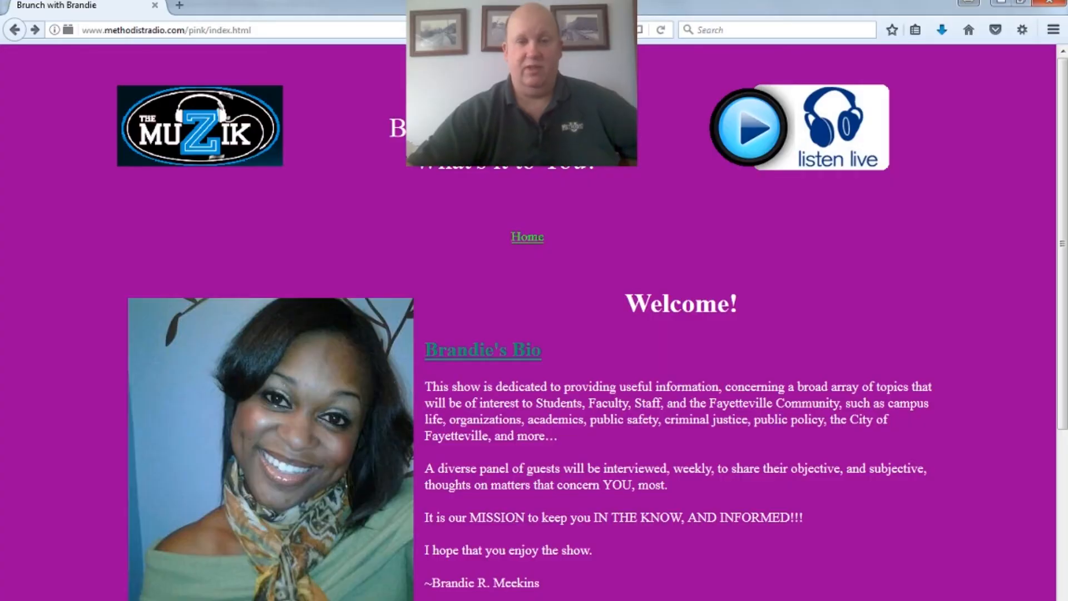